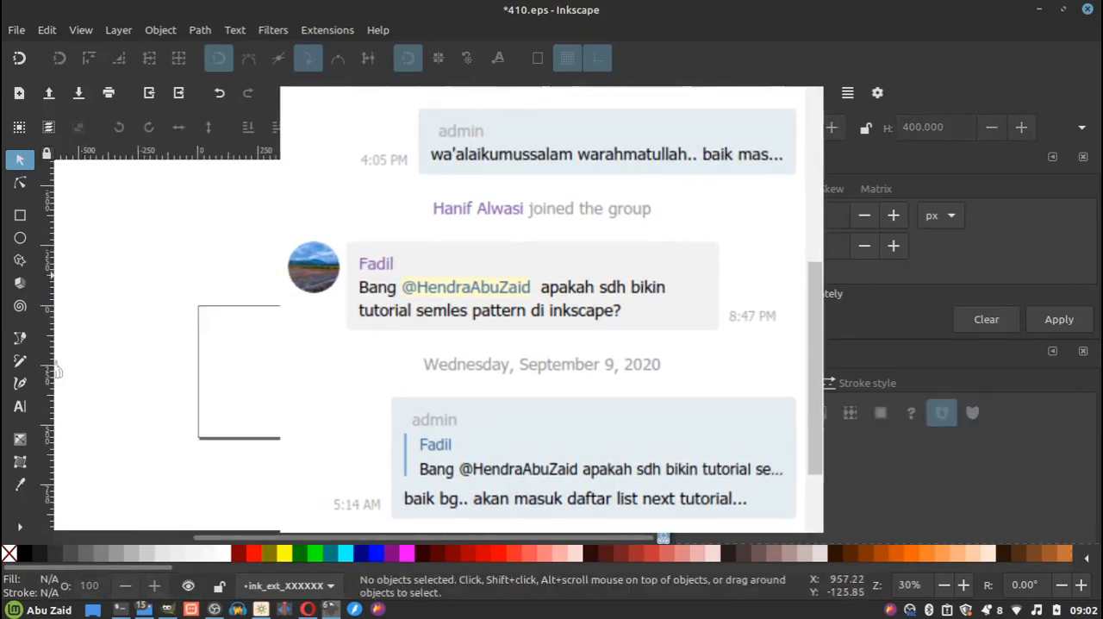
scroll(345, 297, up, 4)
key(Escape)
scroll(373, 258, down, 7)
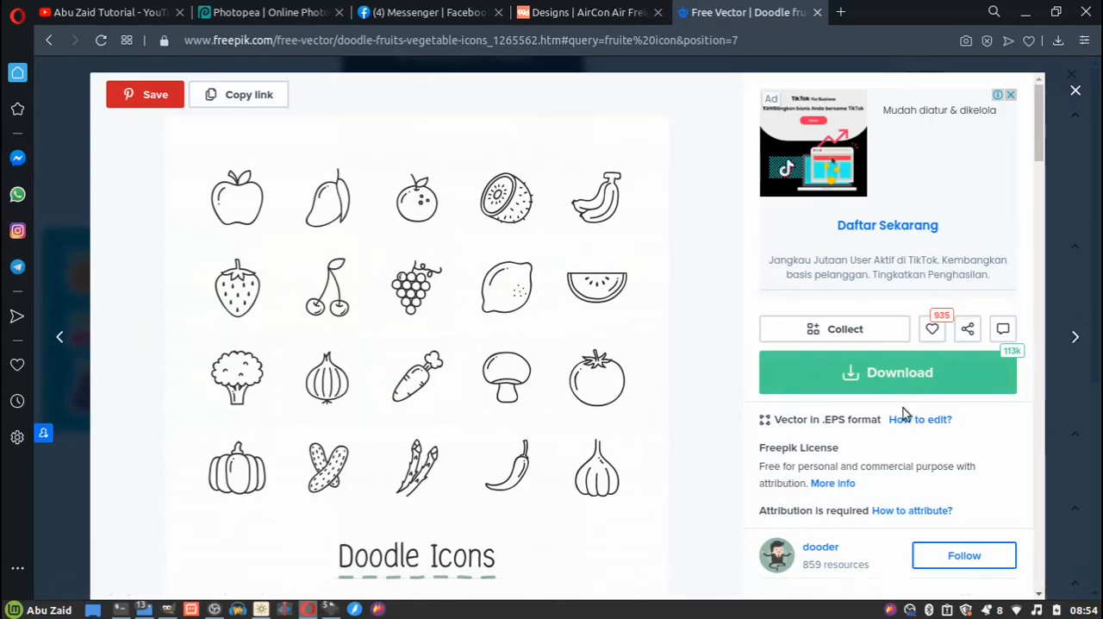
Open the doodle-fruits-and-vegetable-icons folder in the location where the downloaded zip file is stored.
click(1057, 42)
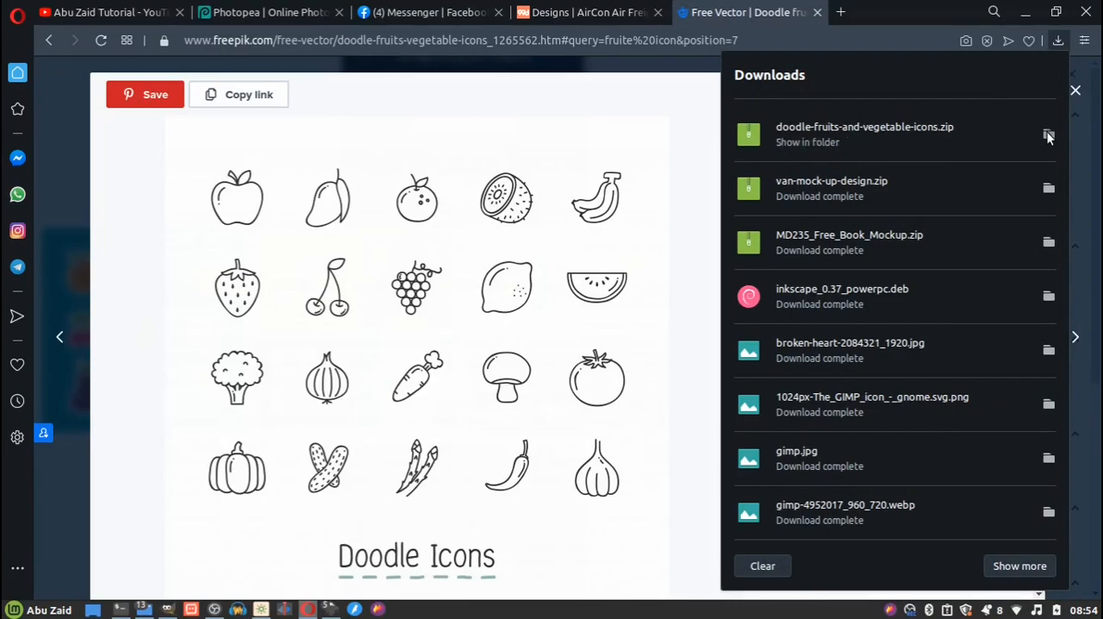
click(1049, 136)
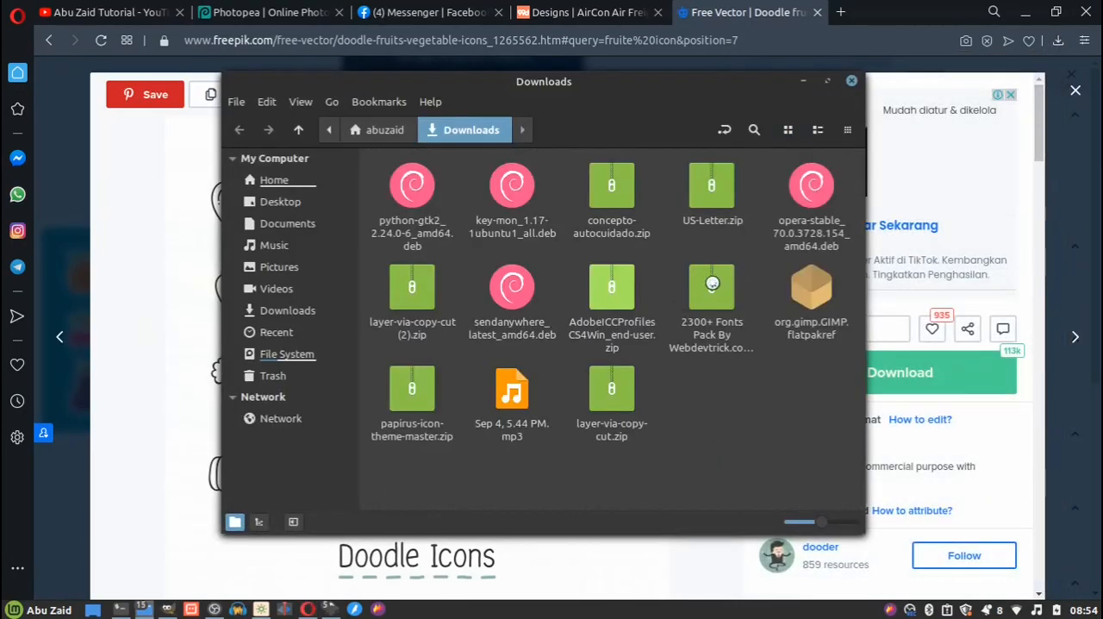
scroll(707, 201, up, 2)
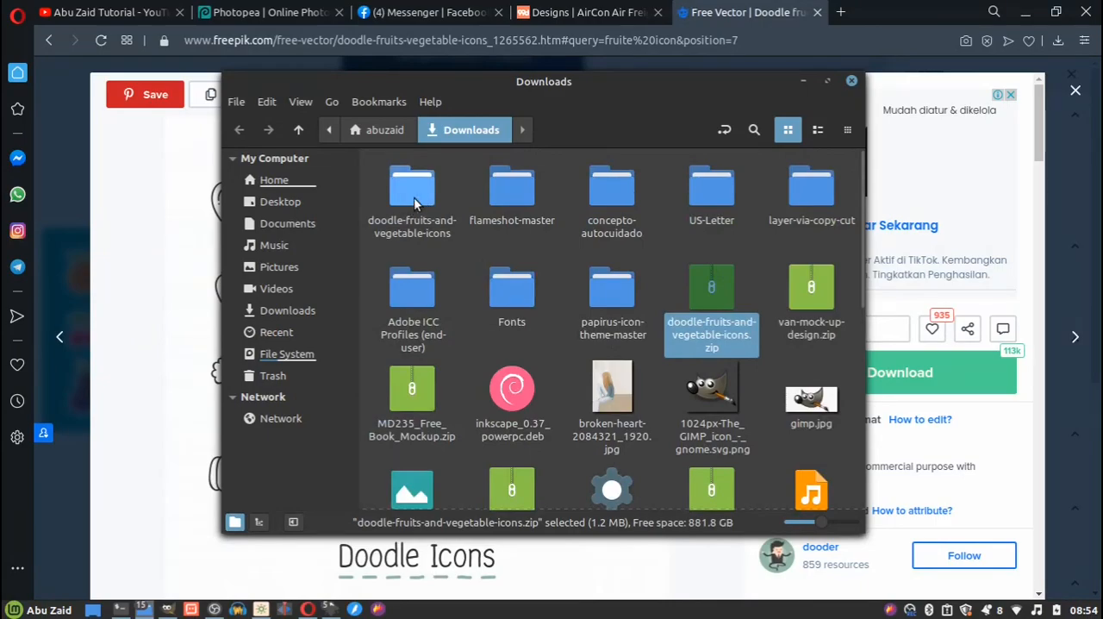
double_click(413, 197)
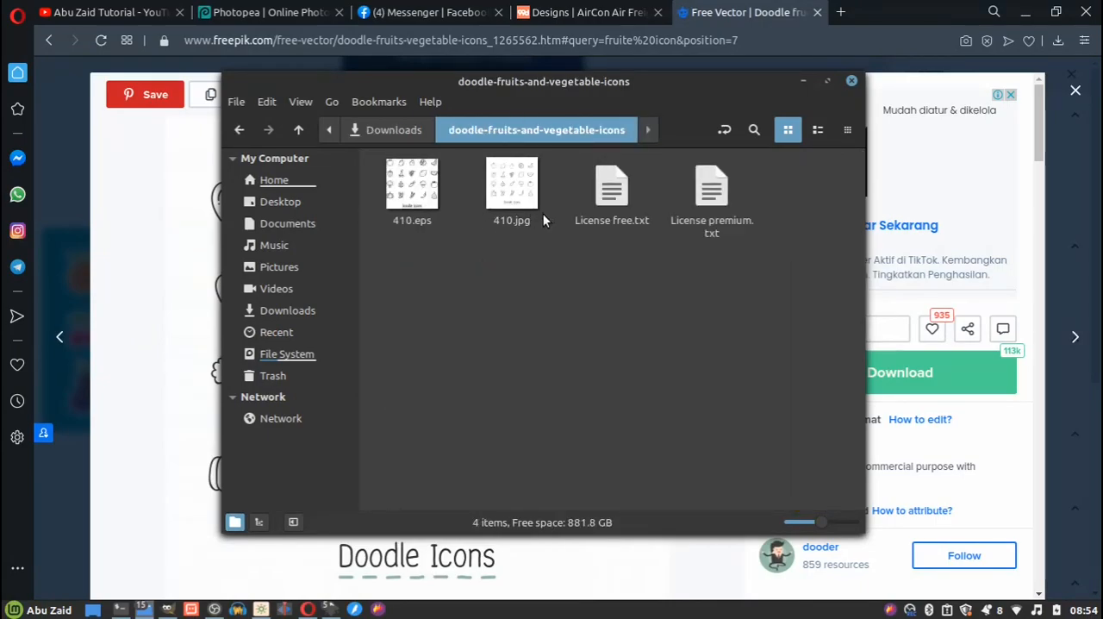
Open 410.eps with Inkscape using the internal import settings and maximize its window.
right_click(420, 185)
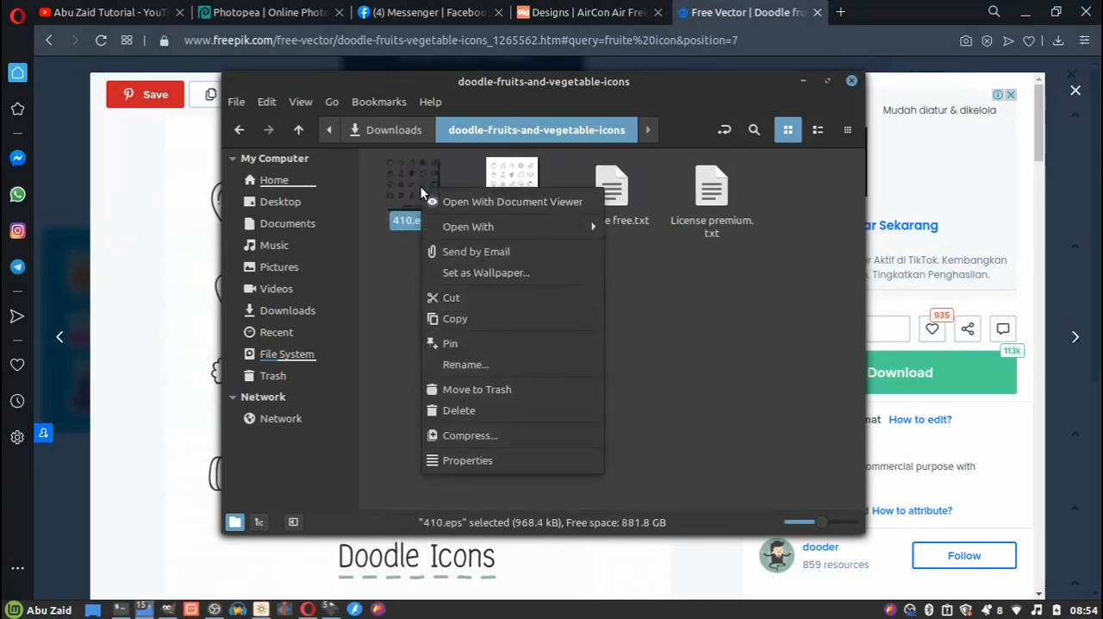
mouse_move(551, 226)
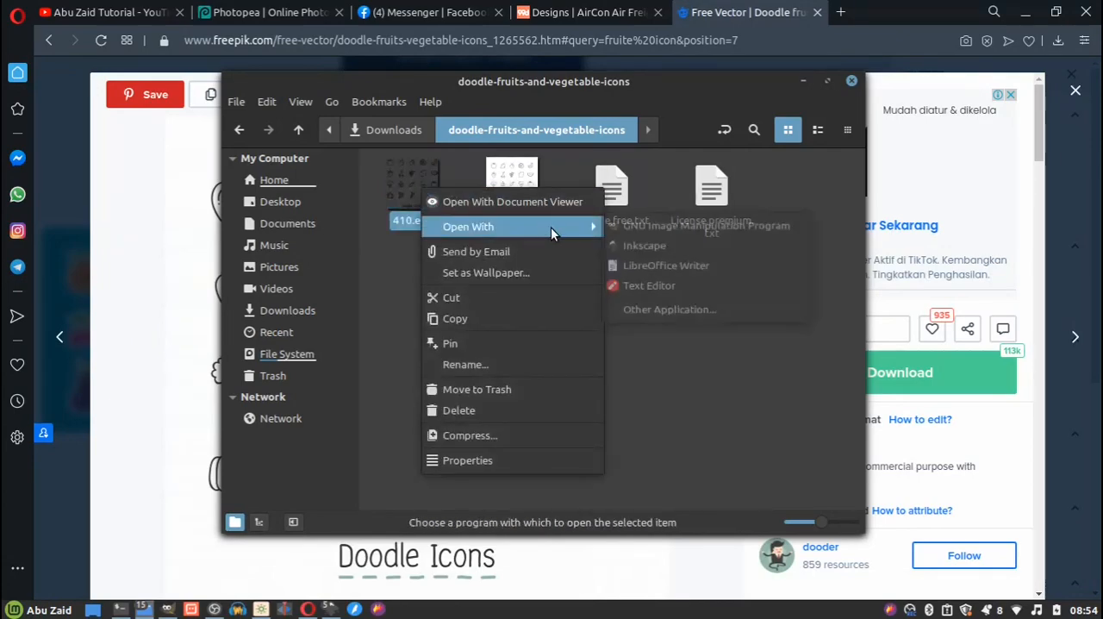
click(644, 249)
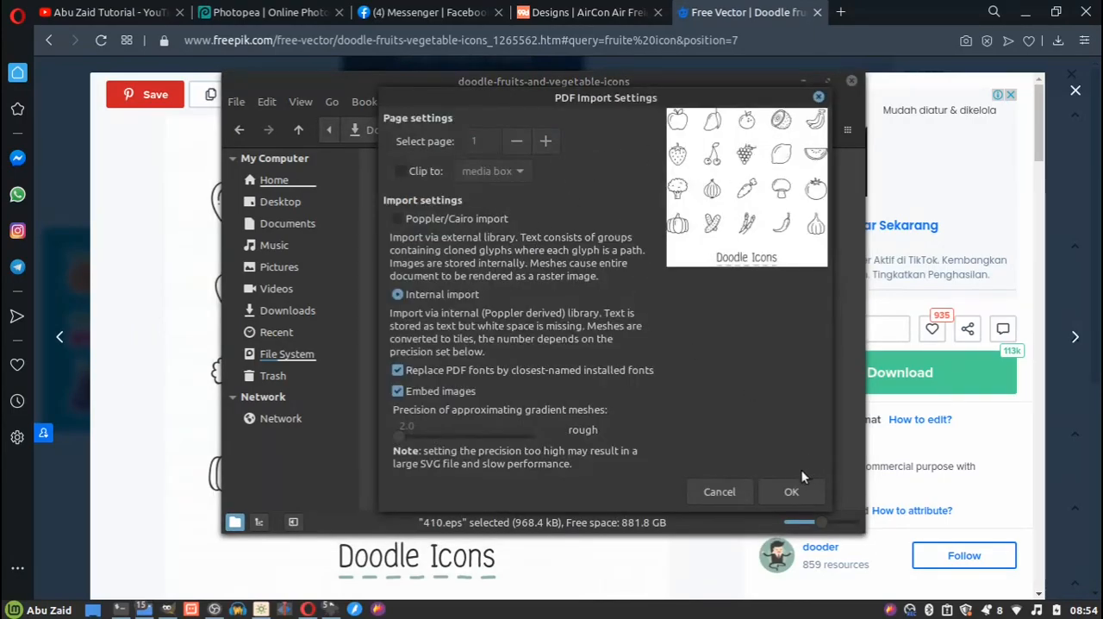
click(791, 494)
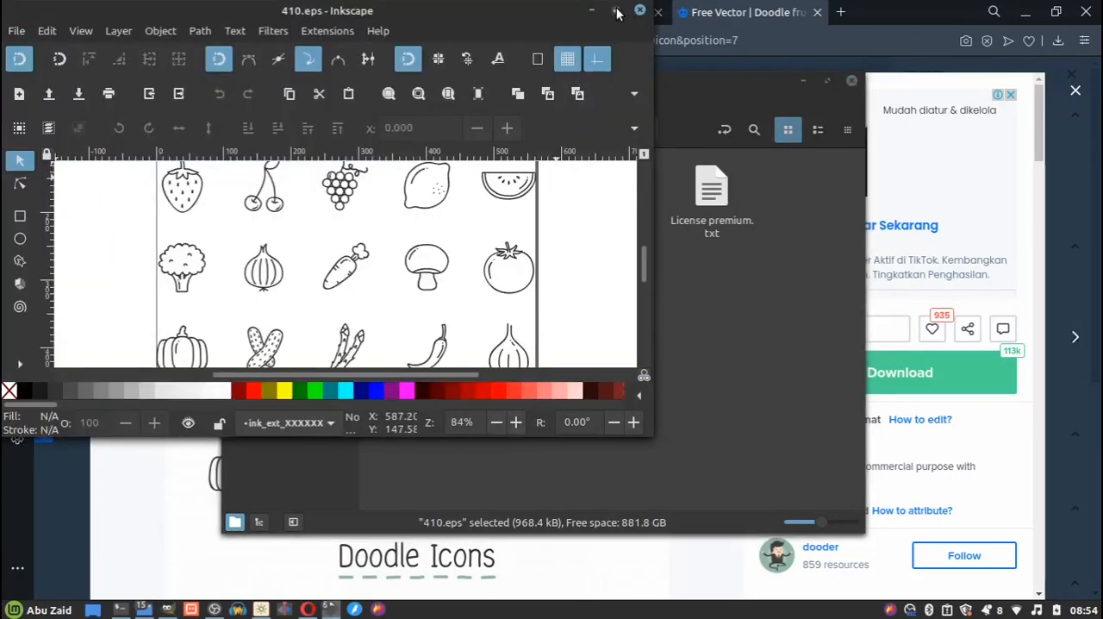
click(616, 11)
Move the imported icon group slightly up and to the left, and ungroup it.
scroll(401, 375, down, 3)
scroll(450, 328, up, 2)
scroll(466, 312, up, 1)
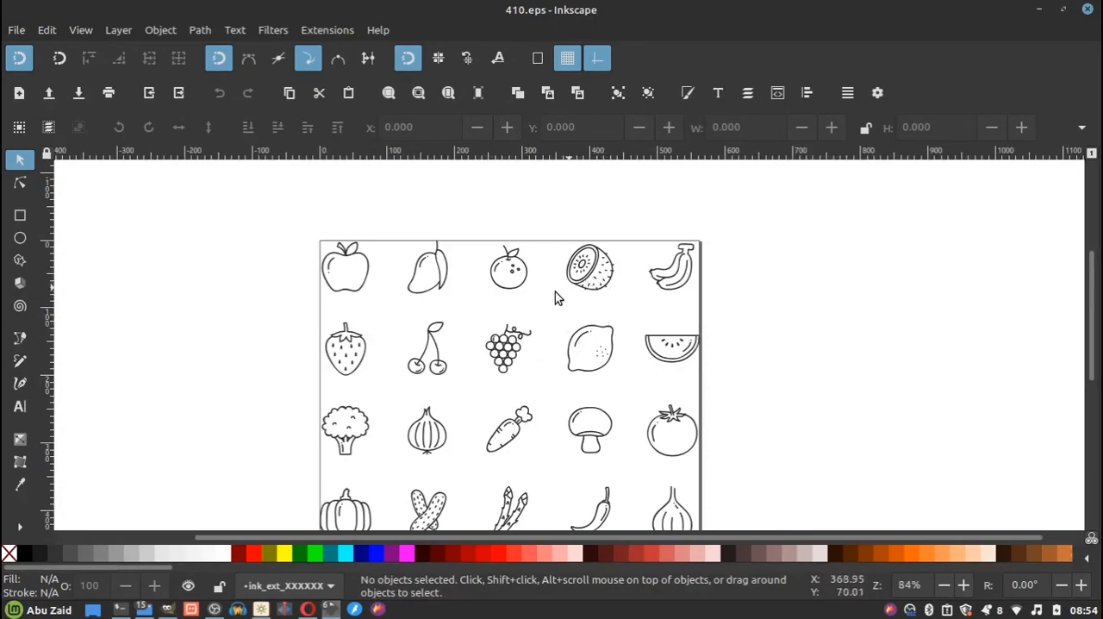
scroll(530, 296, down, 1)
drag(541, 317, 523, 288)
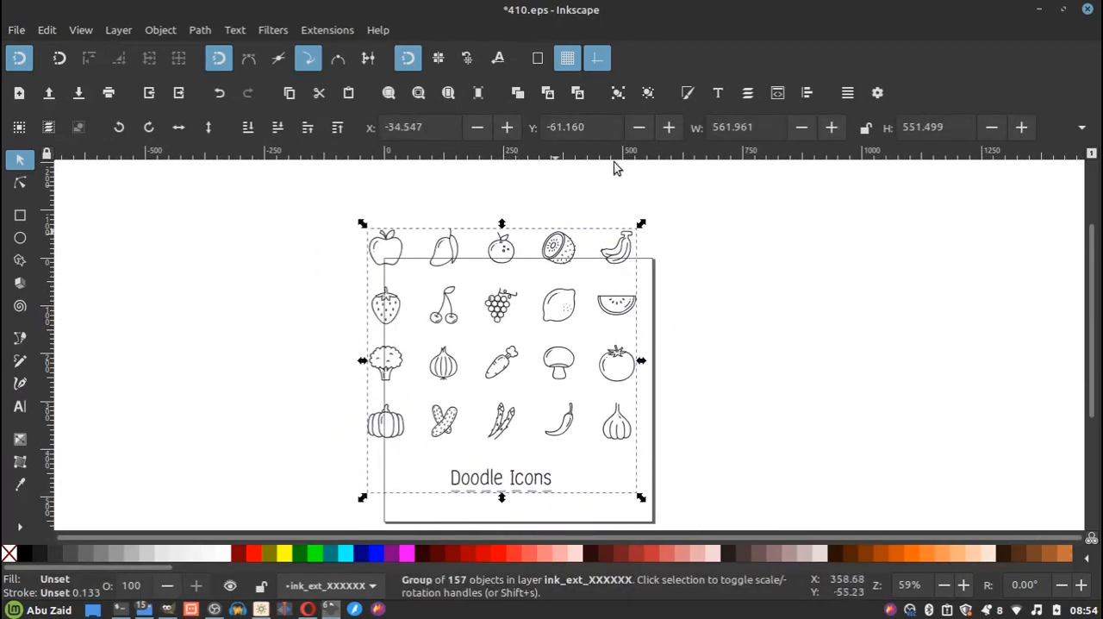
click(648, 93)
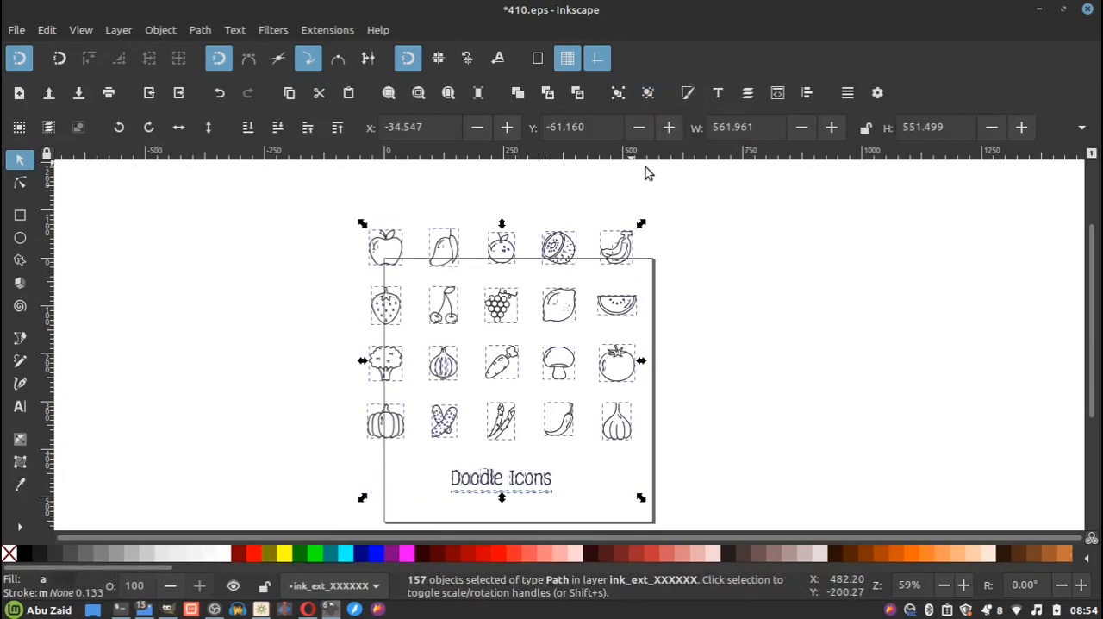
Group the banana's paths as one object and the kiwi's paths as another.
scroll(578, 247, up, 3)
click(607, 191)
click(558, 259)
click(604, 216)
scroll(590, 324, down, 1)
drag(740, 217, 617, 328)
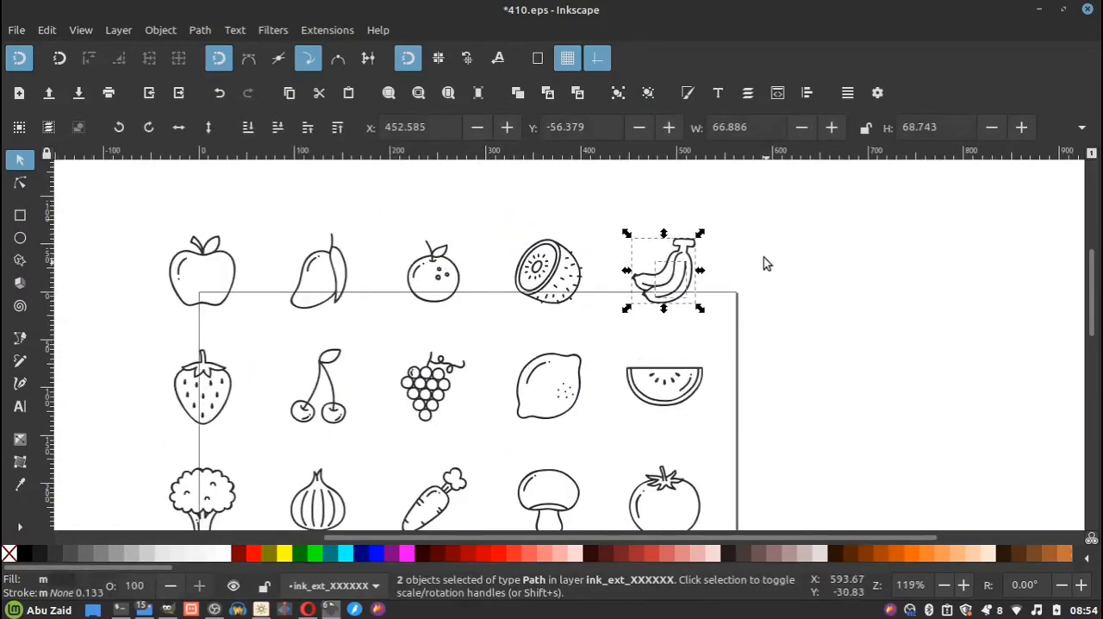
click(617, 92)
drag(607, 206, 496, 325)
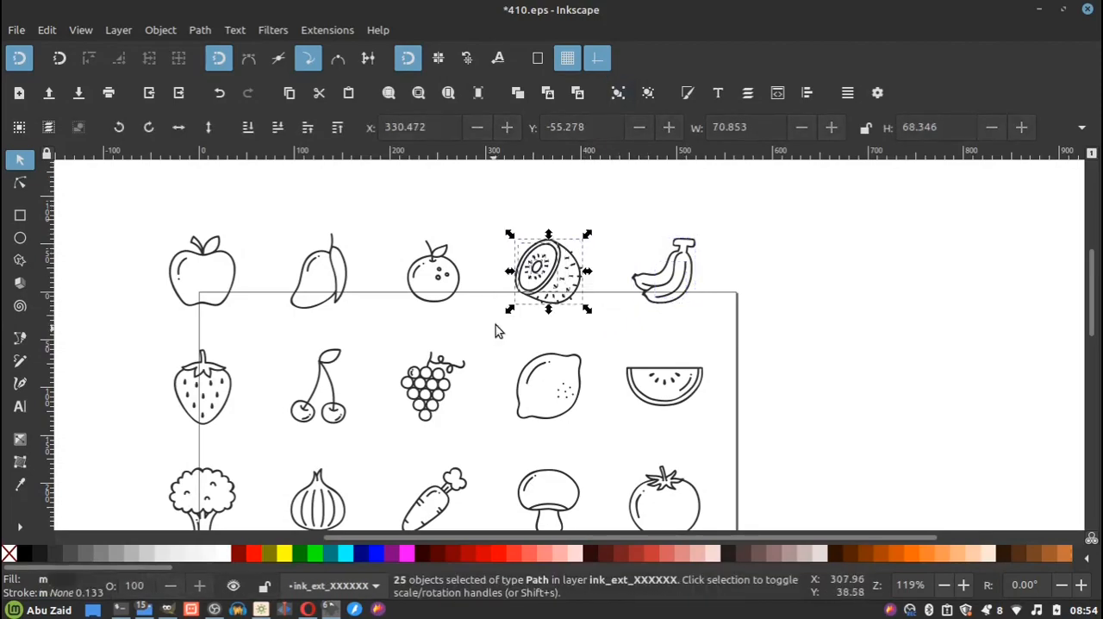
click(616, 95)
Combine the paths of the orange, the mango and the apple into one group per fruit.
click(485, 197)
drag(485, 197, 379, 355)
click(616, 92)
drag(382, 209, 289, 321)
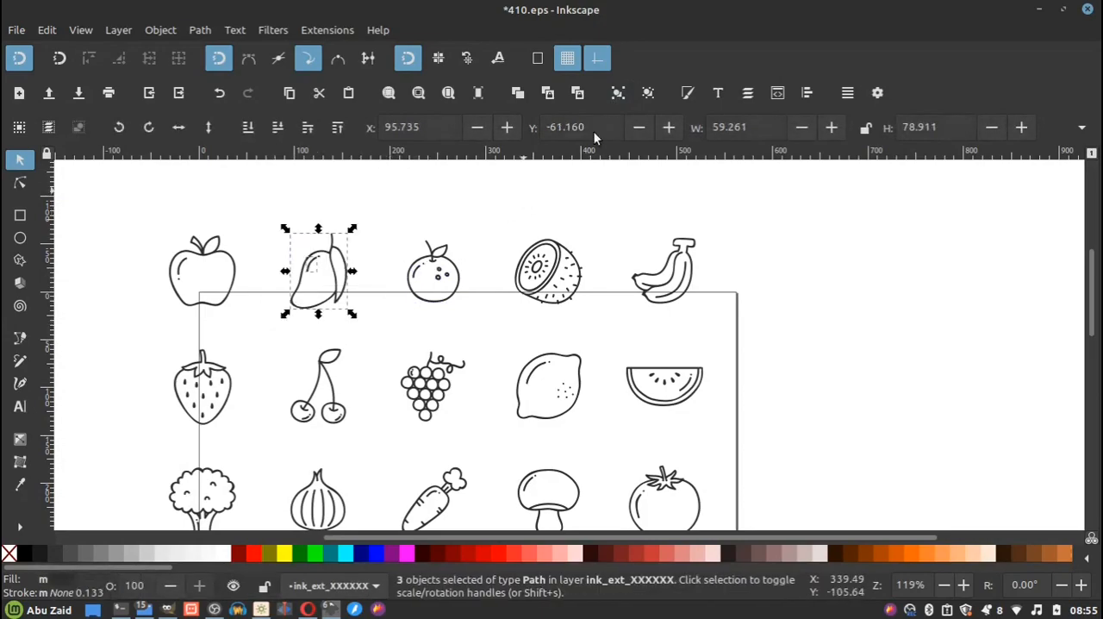
click(617, 93)
drag(271, 193, 136, 321)
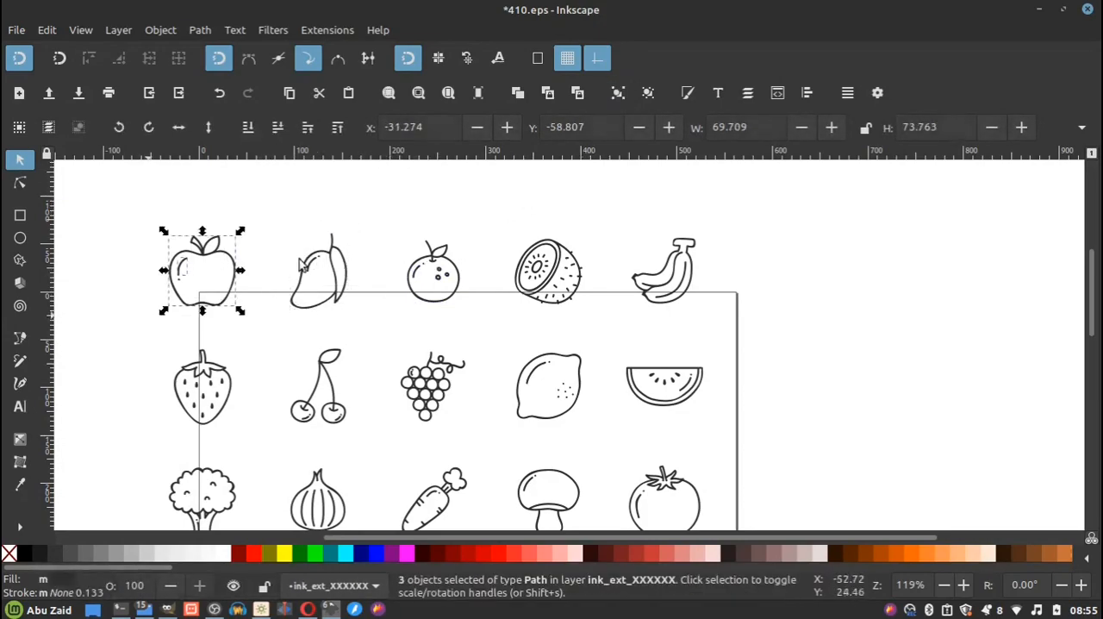
click(618, 93)
Shift the grouped mango to the right and raise the orange and the kiwi out of the icon row.
click(586, 204)
drag(348, 260, 470, 212)
click(433, 272)
click(548, 271)
drag(548, 270, 559, 259)
click(689, 205)
Move the three remaining rows of icons and the Doodle Icons title to the left of the page.
scroll(560, 226, down, 3)
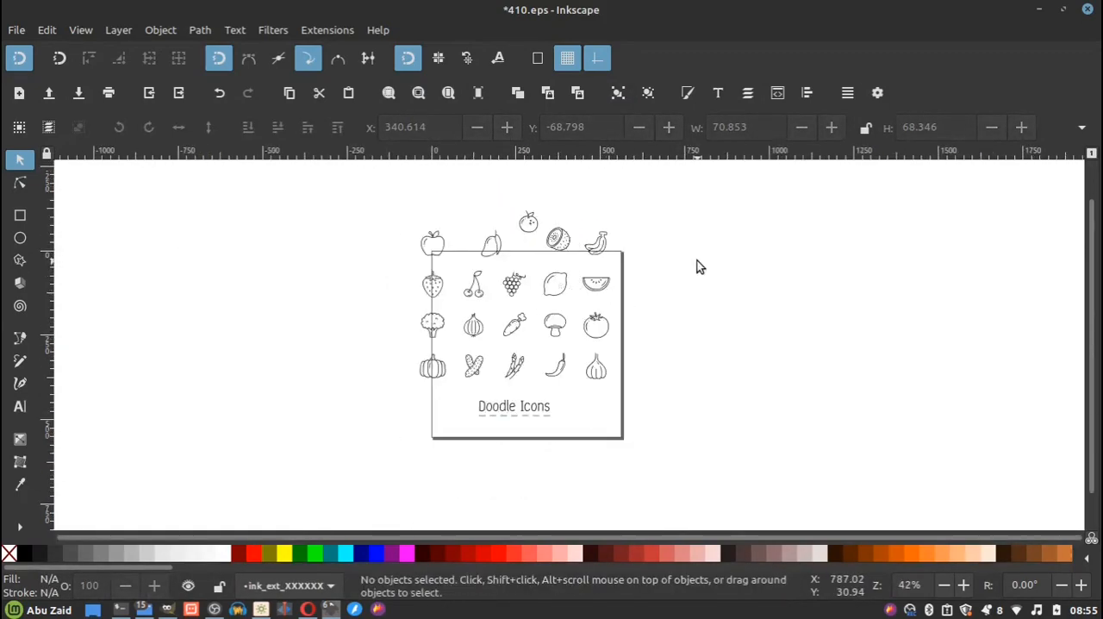
mouse_move(671, 268)
mouse_down()
mouse_move(349, 392)
mouse_move(349, 424)
mouse_up()
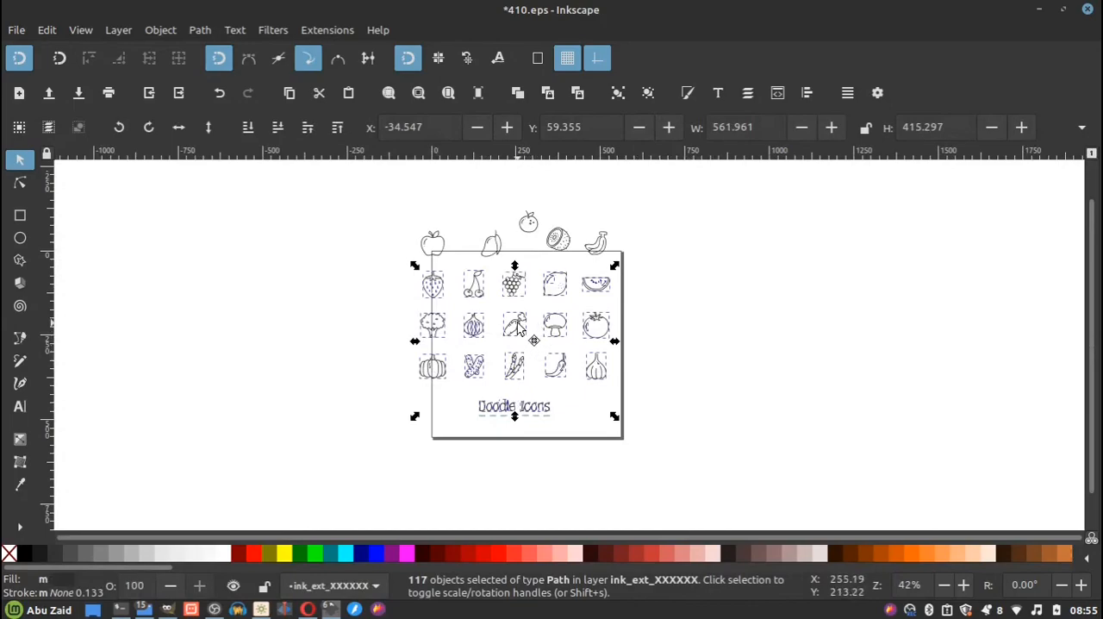
drag(517, 326, 152, 300)
Delete the dashed underline left behind near the lower edge of the page.
click(463, 362)
drag(682, 406, 457, 431)
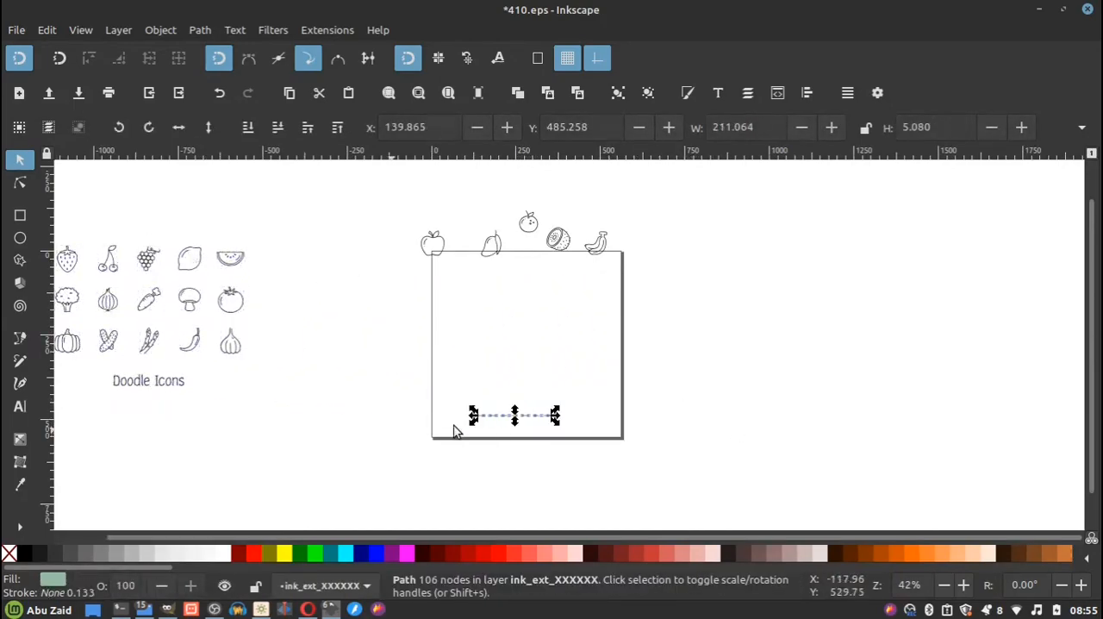
scroll(524, 406, up, 6)
key(Delete)
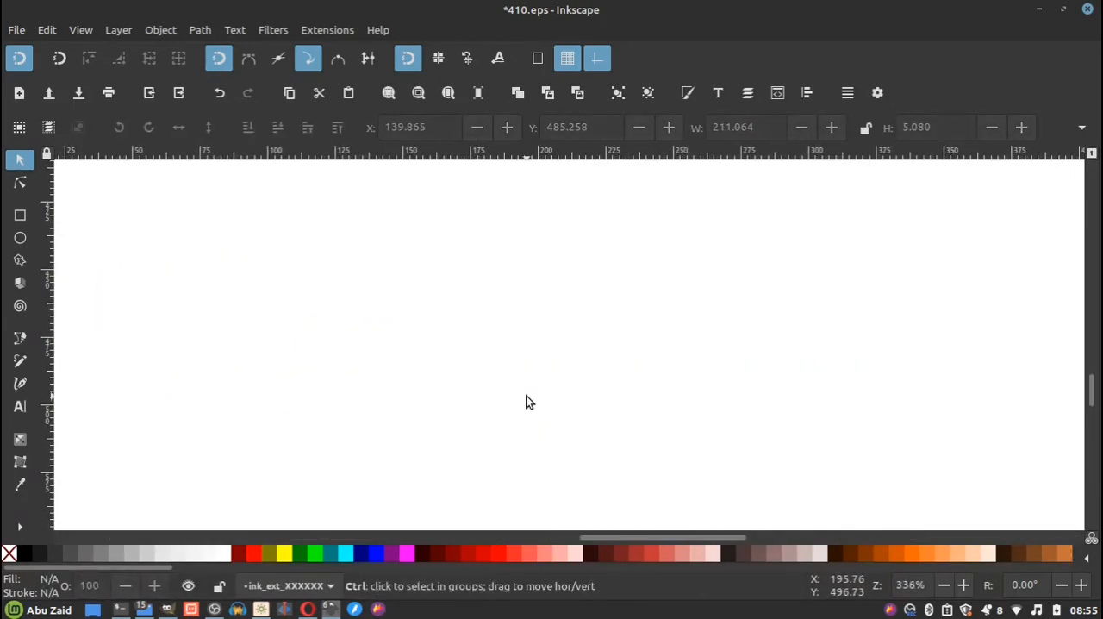
scroll(523, 398, down, 8)
scroll(478, 385, up, 2)
drag(674, 240, 336, 384)
click(683, 314)
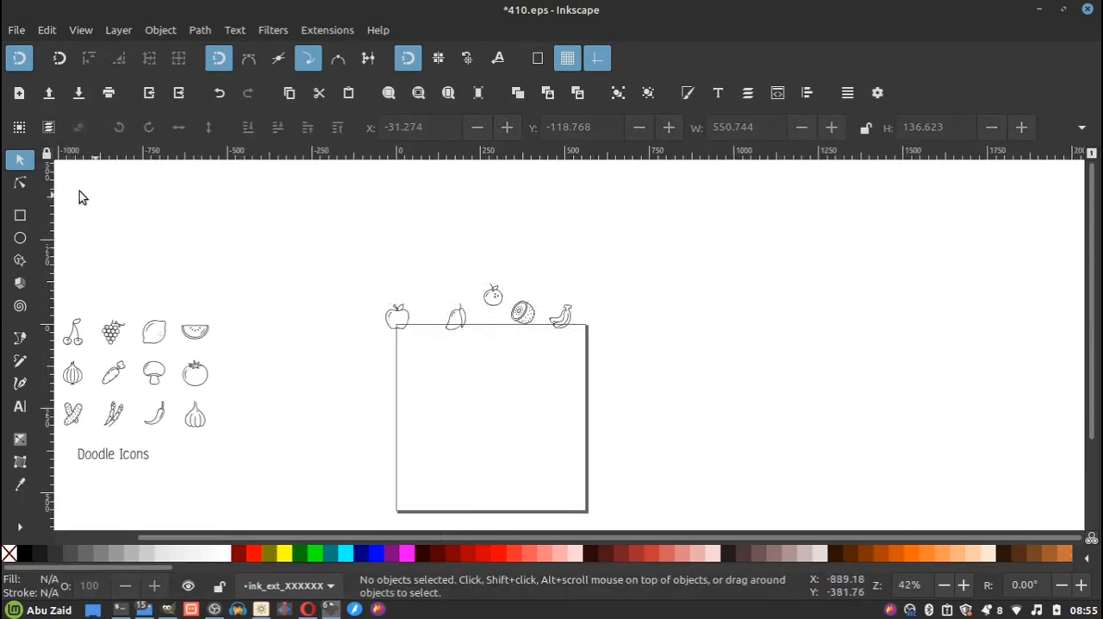
Draw a rectangle to the right of the page and set its width and height to 400 px.
click(22, 216)
drag(642, 245, 829, 402)
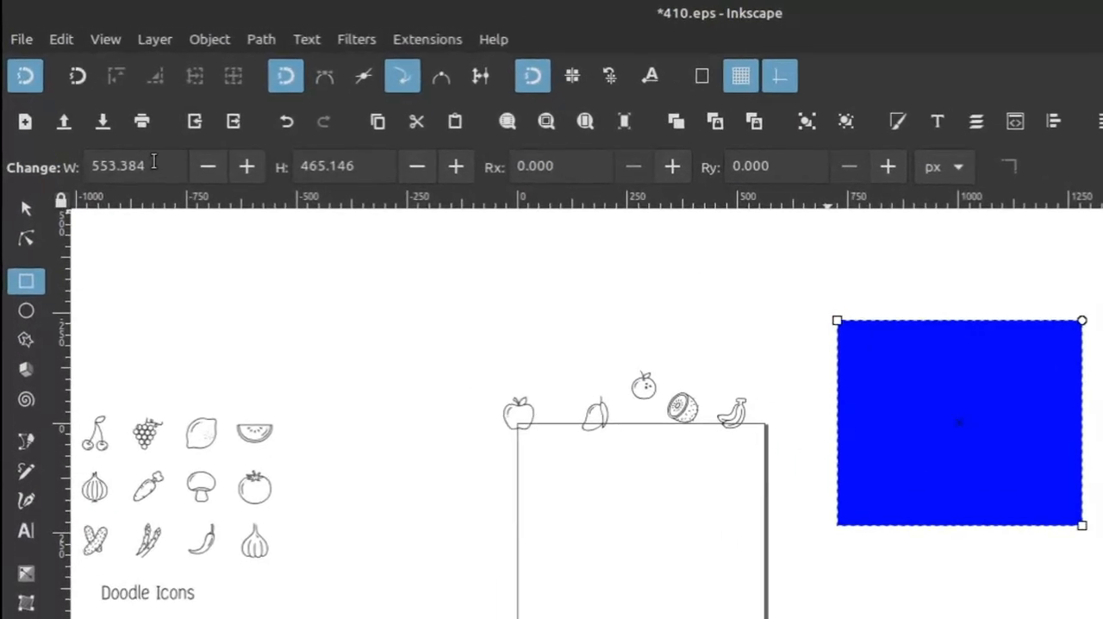
drag(118, 128, 40, 125)
text(400)
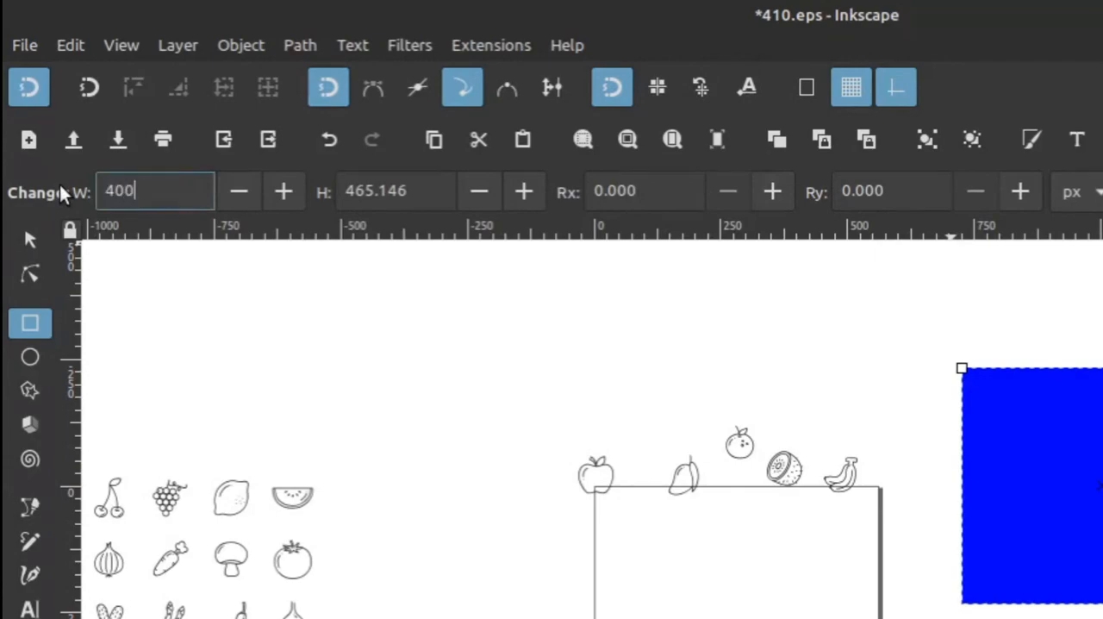
key(Tab)
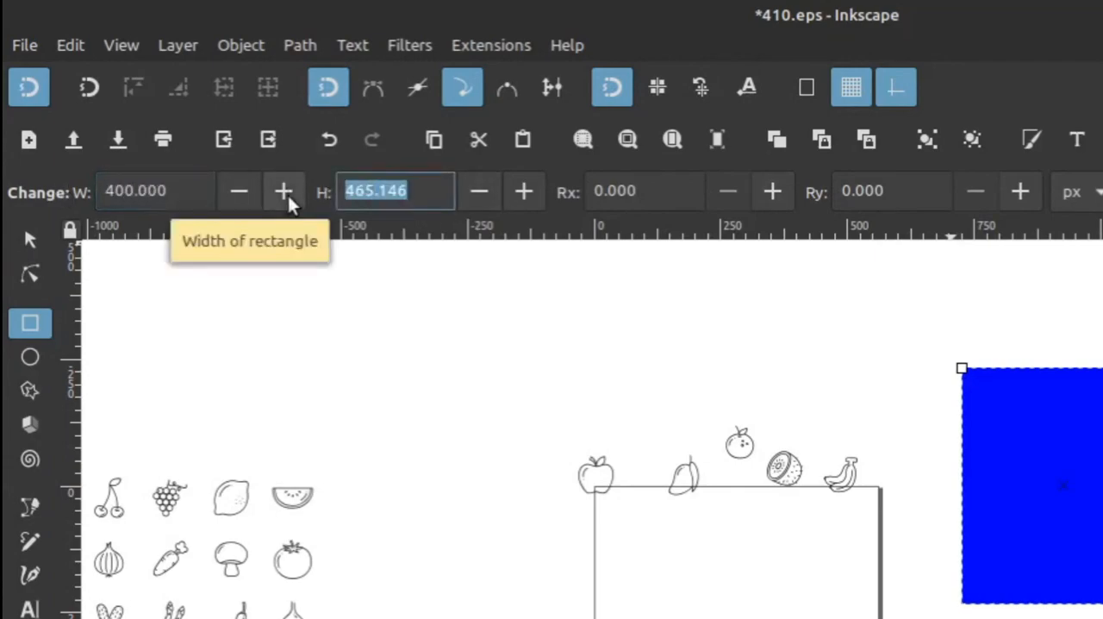
text(400)
key(Return)
Turn on the color-managed display for the document window.
click(20, 159)
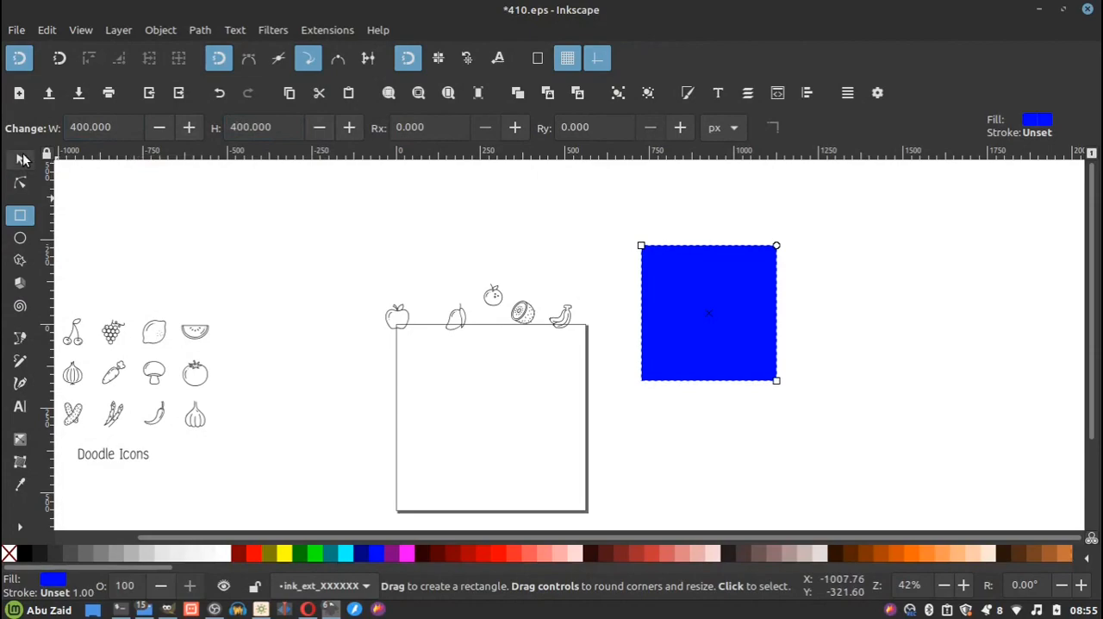
scroll(715, 302, up, 3)
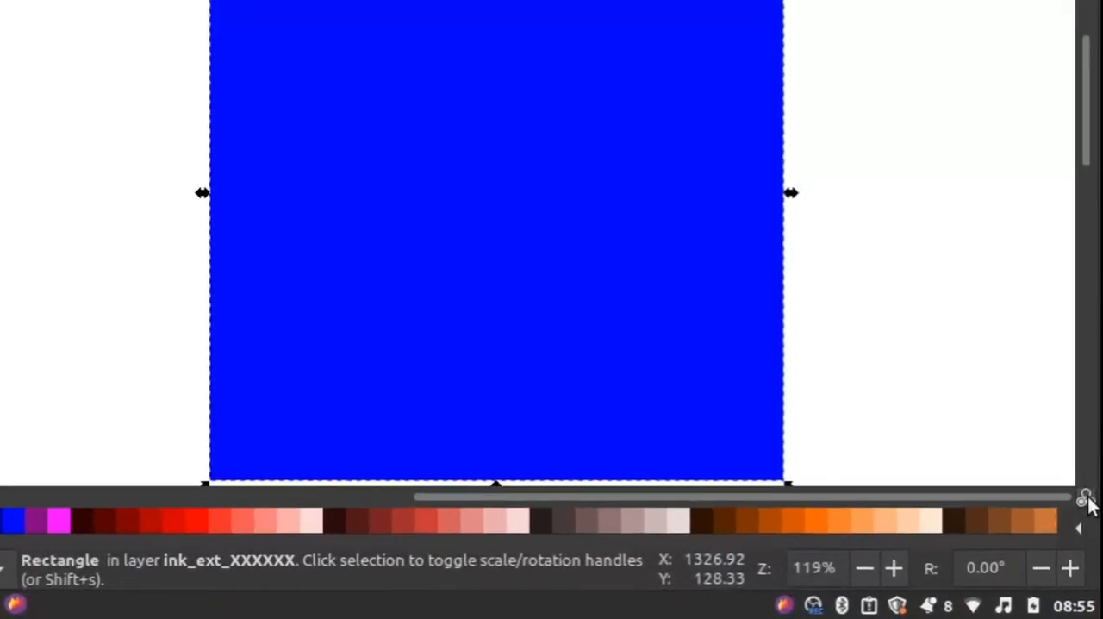
click(1088, 499)
scroll(515, 318, down, 3)
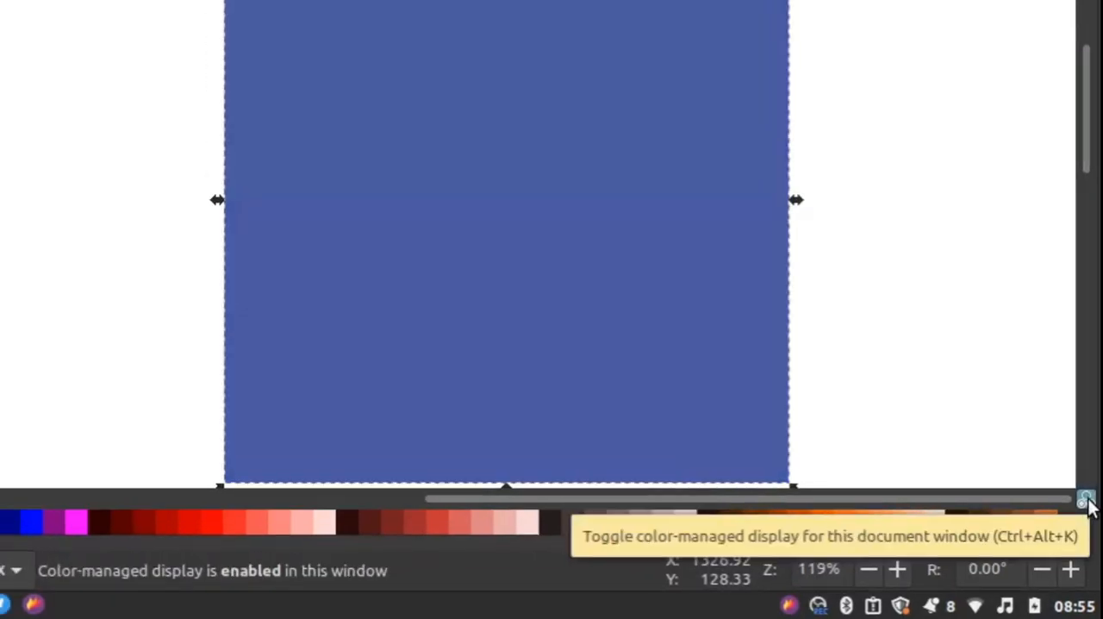
scroll(721, 408, up, 1)
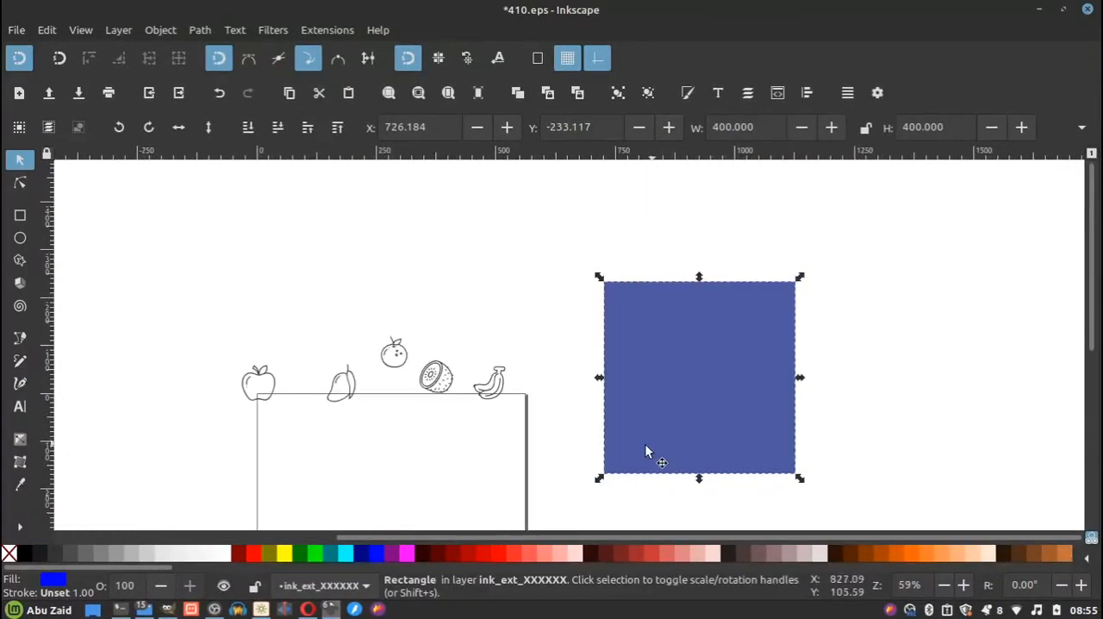
Fill the square with yellow and lighten it to a blue channel value of 170 (RGBA ffffaaff).
click(286, 554)
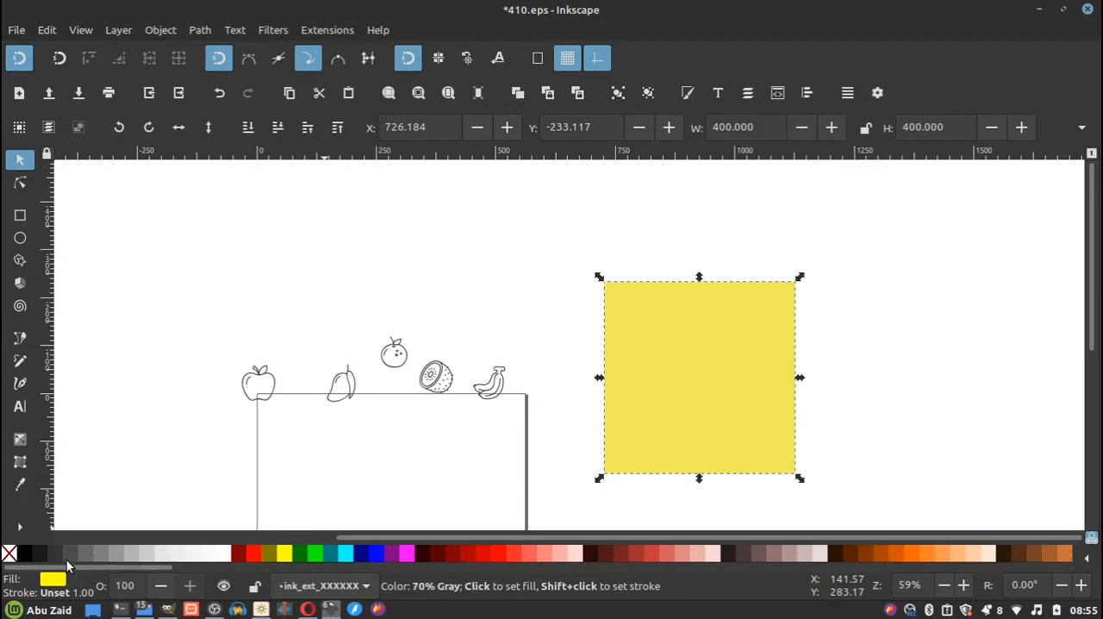
key(shift+ctrl+f)
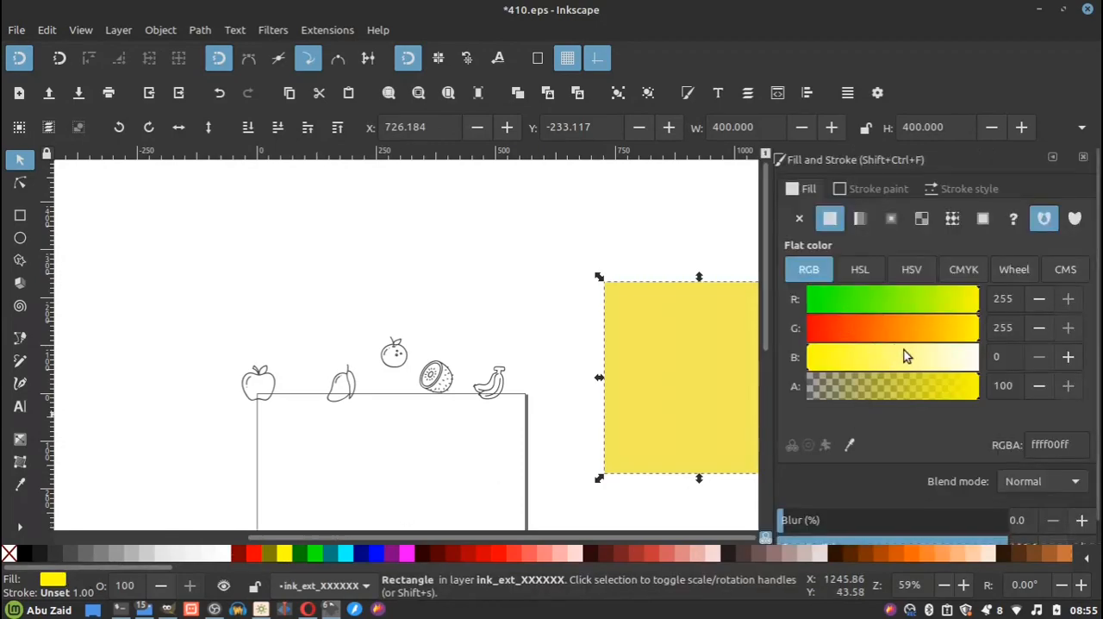
drag(904, 350, 912, 354)
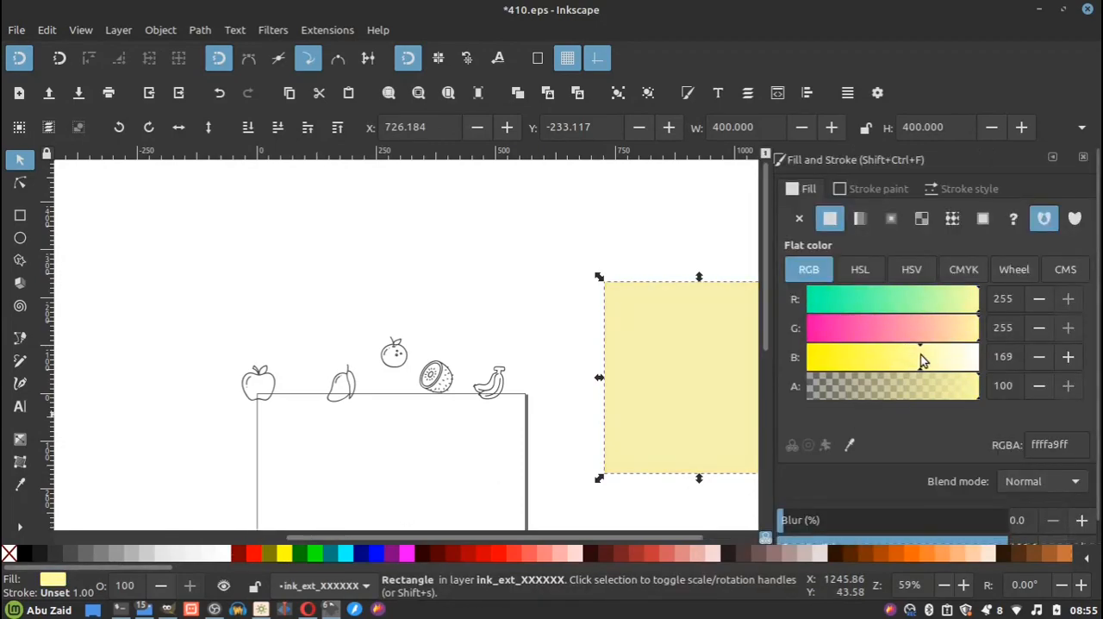
drag(920, 354, 921, 354)
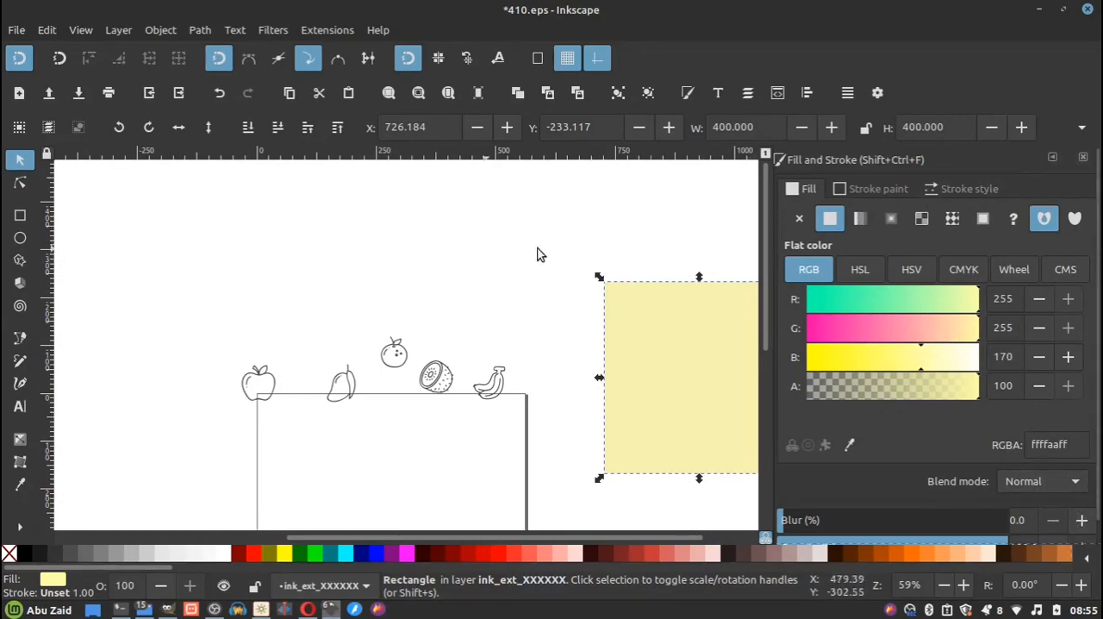
Move the five grouped fruits together from the page to just above the pale yellow square.
click(591, 241)
scroll(406, 286, down, 2)
scroll(648, 354, up, 1)
drag(431, 240, 134, 417)
drag(222, 332, 545, 238)
click(610, 263)
Place the kiwi over the yellow square's upper-left corner and lower the square to the bottom of the stacking order.
scroll(610, 263, up, 3)
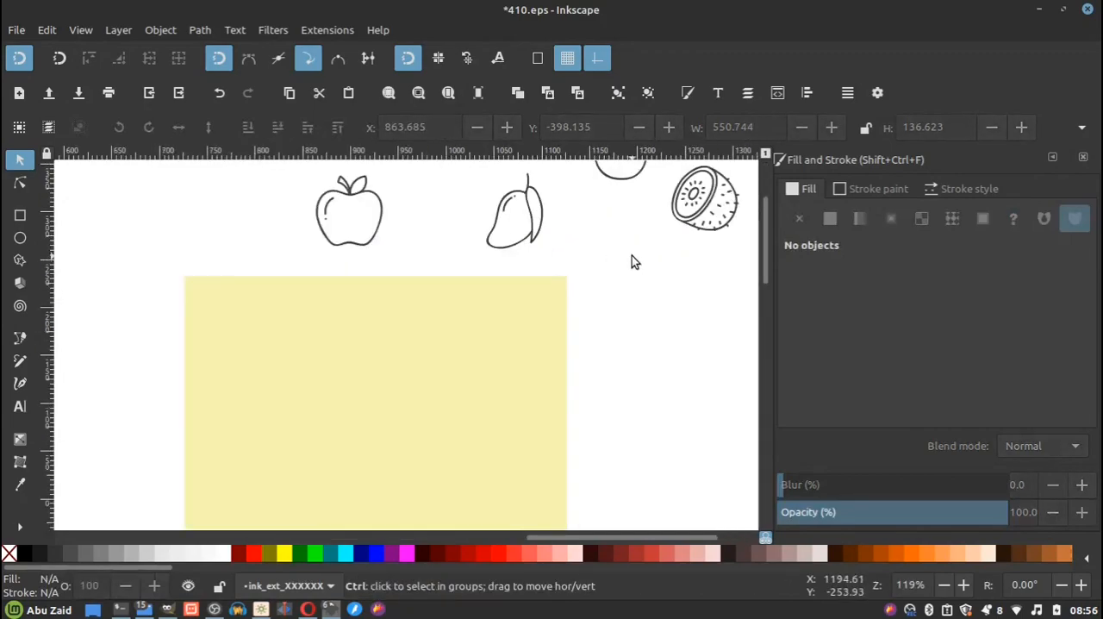
scroll(632, 255, down, 1)
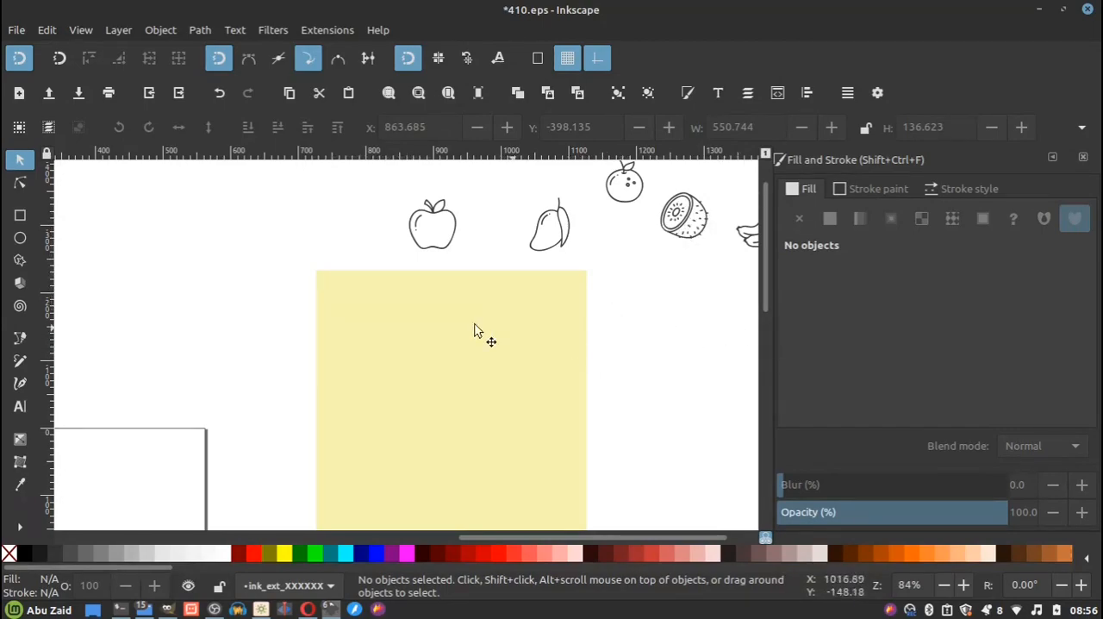
mouse_move(695, 230)
mouse_down()
mouse_move(693, 248)
mouse_move(462, 308)
mouse_move(311, 276)
mouse_move(318, 248)
mouse_up()
drag(389, 307, 394, 285)
click(248, 127)
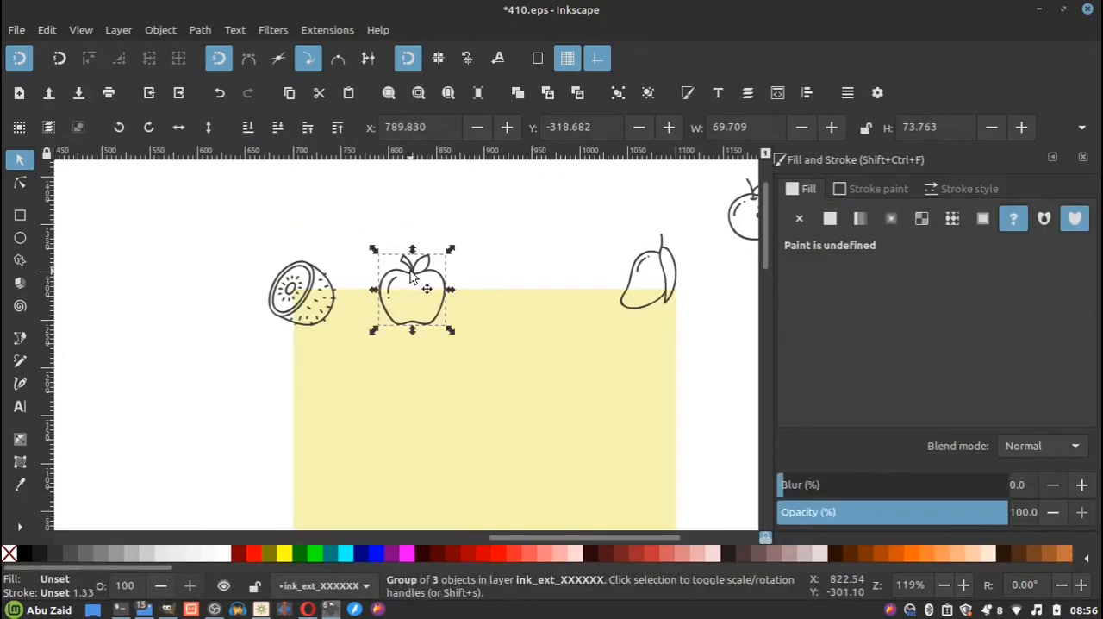
Move the mango inward from the square's upper-right corner along its top edge.
click(653, 274)
drag(654, 274, 535, 291)
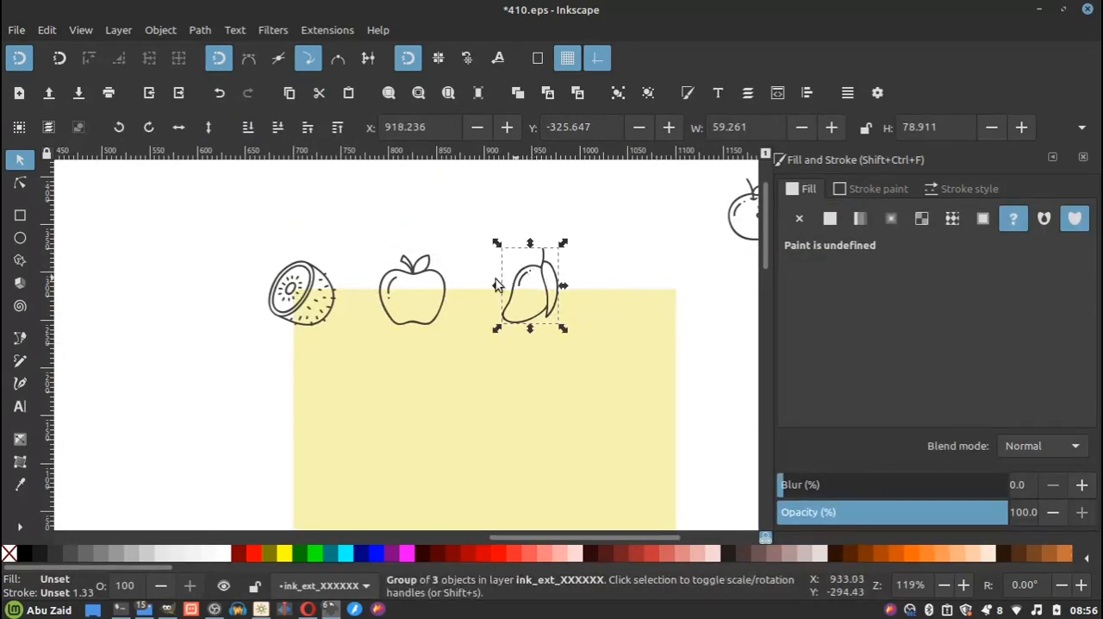
scroll(450, 284, down, 2)
scroll(603, 265, up, 1)
click(592, 245)
click(479, 288)
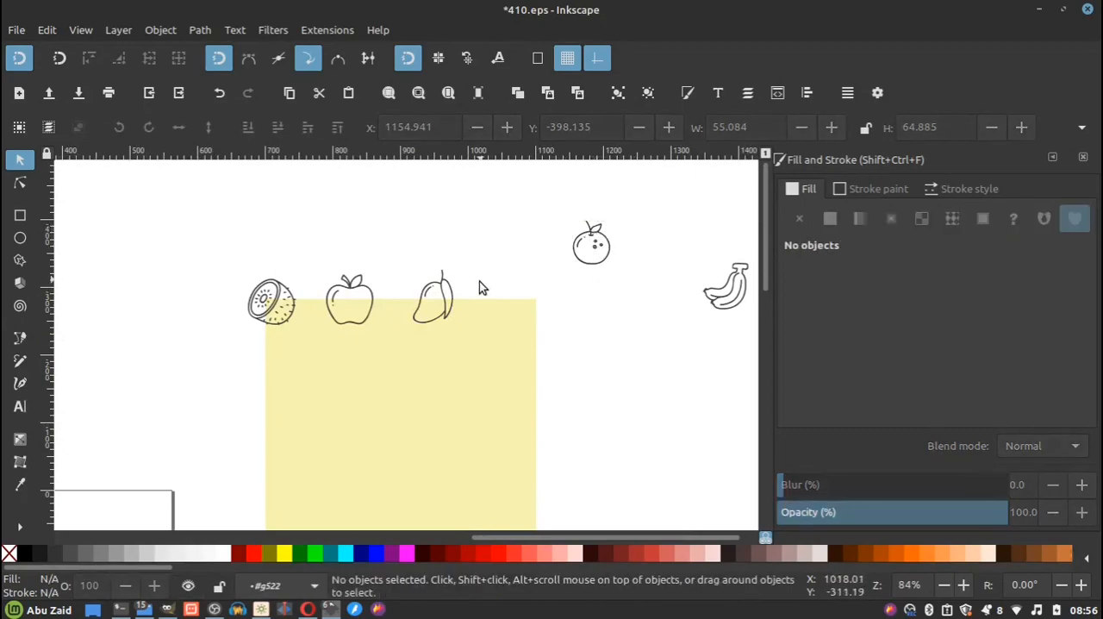
click(595, 233)
drag(594, 238, 500, 282)
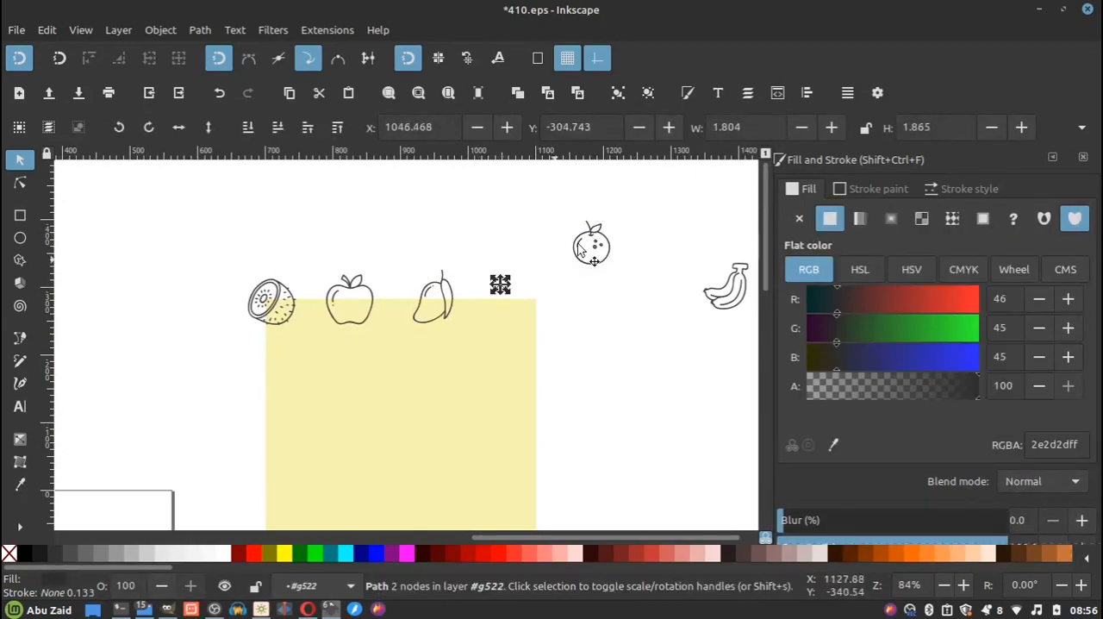
key(ctrl+z)
click(516, 285)
Group all six parts of the orange and place it on the square's top edge beside the mango.
scroll(633, 205, up, 3)
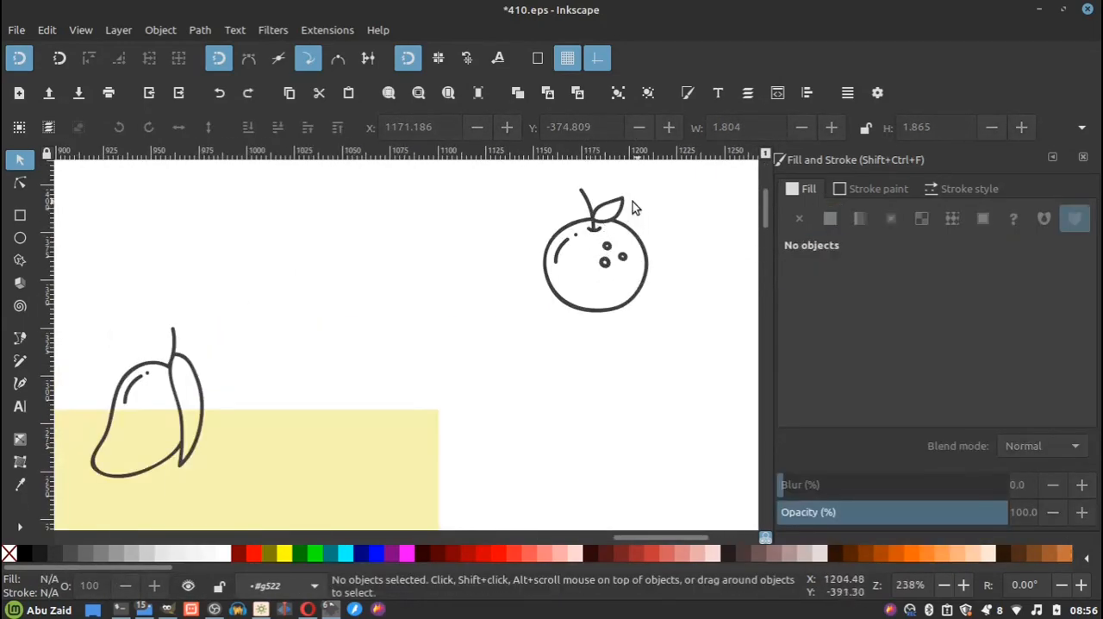
scroll(626, 218, down, 2)
drag(641, 191, 466, 324)
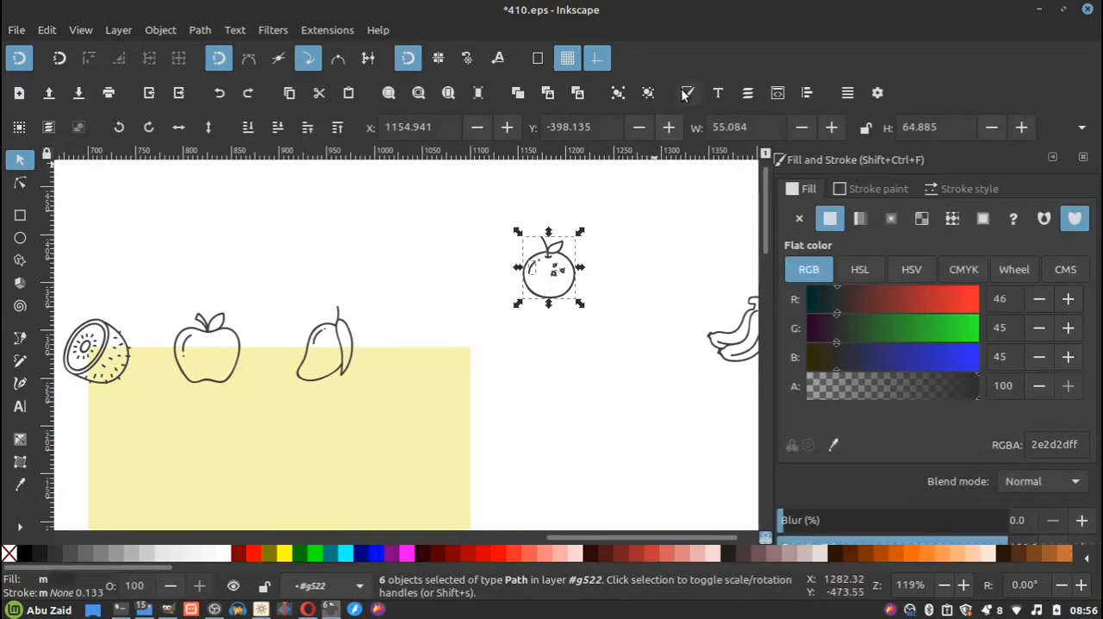
click(620, 93)
click(584, 284)
click(550, 274)
drag(545, 272, 401, 354)
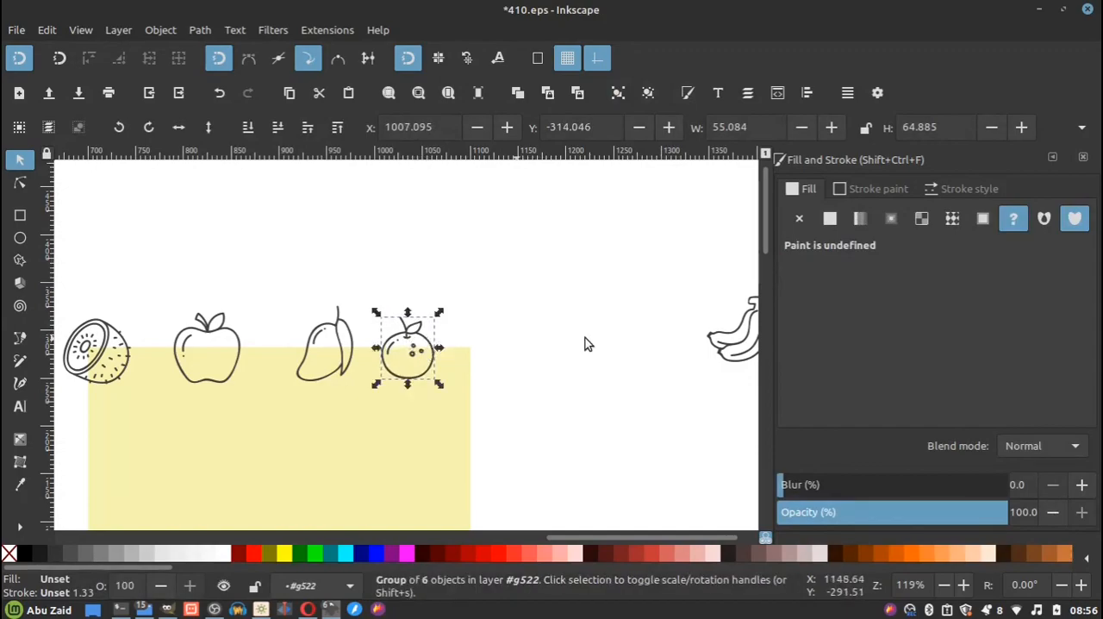
Move the bananas farther up away from the square and shift the apple closer to the kiwi along the top edge.
click(728, 340)
drag(728, 341, 695, 279)
scroll(491, 310, down, 2)
scroll(289, 334, up, 3)
click(437, 286)
mouse_move(438, 292)
mouse_down()
mouse_move(400, 292)
mouse_move(421, 302)
mouse_up()
scroll(488, 313, down, 1)
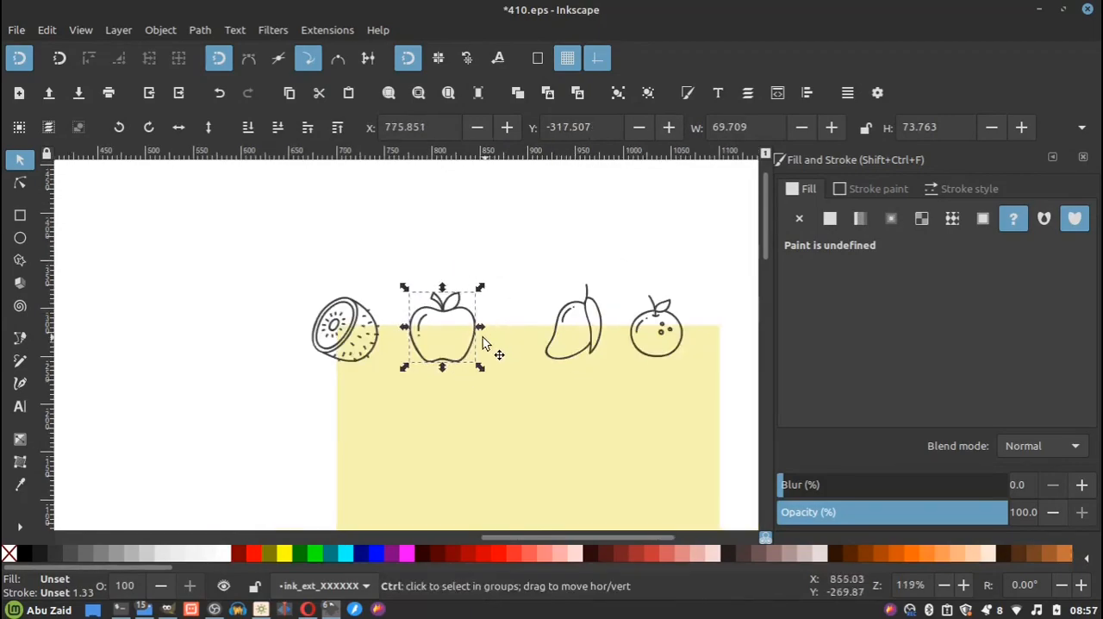
Delete the bananas lying outside the square.
scroll(377, 353, down, 1)
scroll(376, 353, down, 2)
drag(626, 296, 536, 366)
key(Delete)
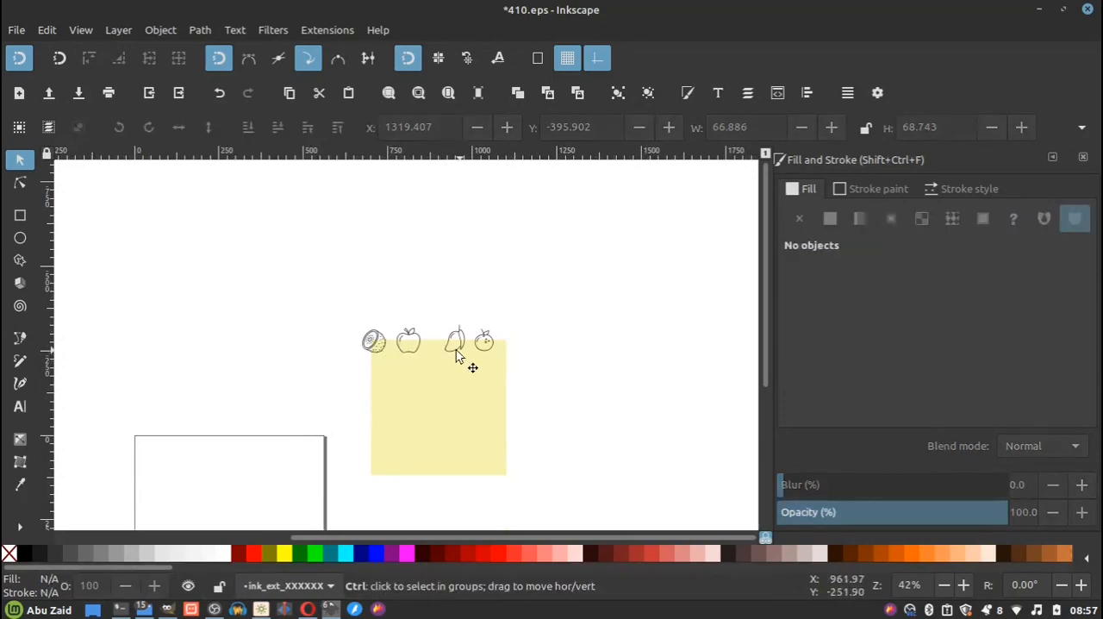
Shift the mango and the orange toward the apple to space the four fruits along the square's top edge.
scroll(456, 356, up, 2)
click(313, 295)
click(480, 299)
drag(480, 299, 440, 299)
click(594, 302)
drag(598, 303, 564, 303)
drag(606, 365, 634, 386)
click(466, 302)
drag(457, 297, 440, 297)
click(491, 256)
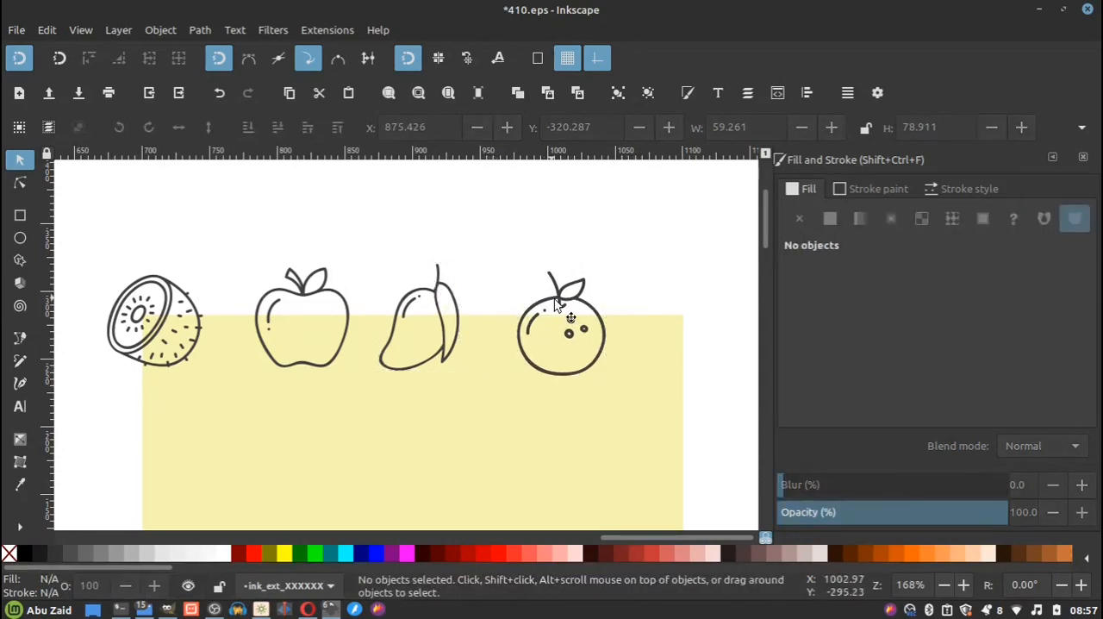
drag(558, 299, 546, 296)
click(535, 221)
click(559, 284)
click(595, 274)
click(562, 282)
click(595, 269)
click(562, 289)
click(589, 278)
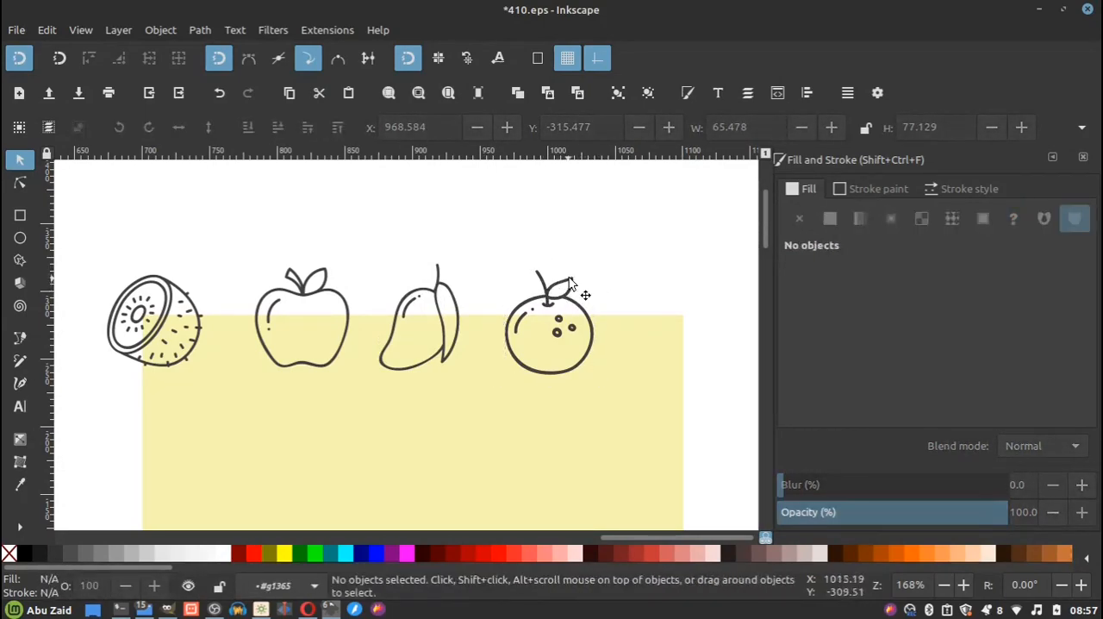
double_click(547, 295)
click(579, 281)
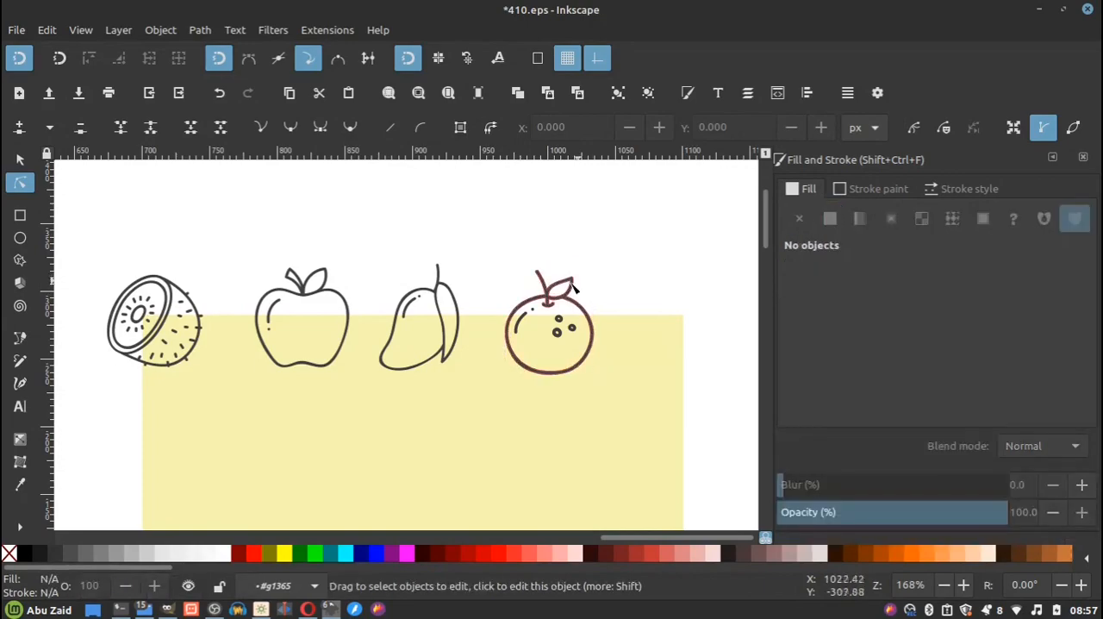
click(562, 284)
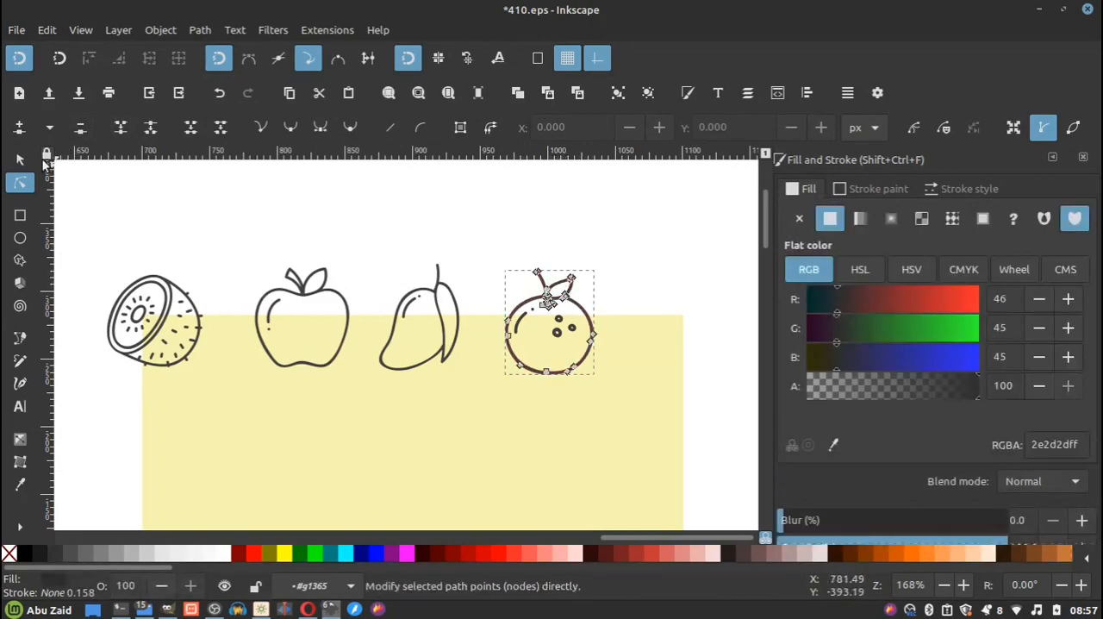
Rotate the orange's outline and leaf clockwise so the stem tilts to the right.
key(s)
click(544, 298)
drag(605, 269, 621, 313)
click(573, 320)
Rotate the mango slightly counterclockwise and turn the apple until its stem and leaf point to the lower right.
click(434, 298)
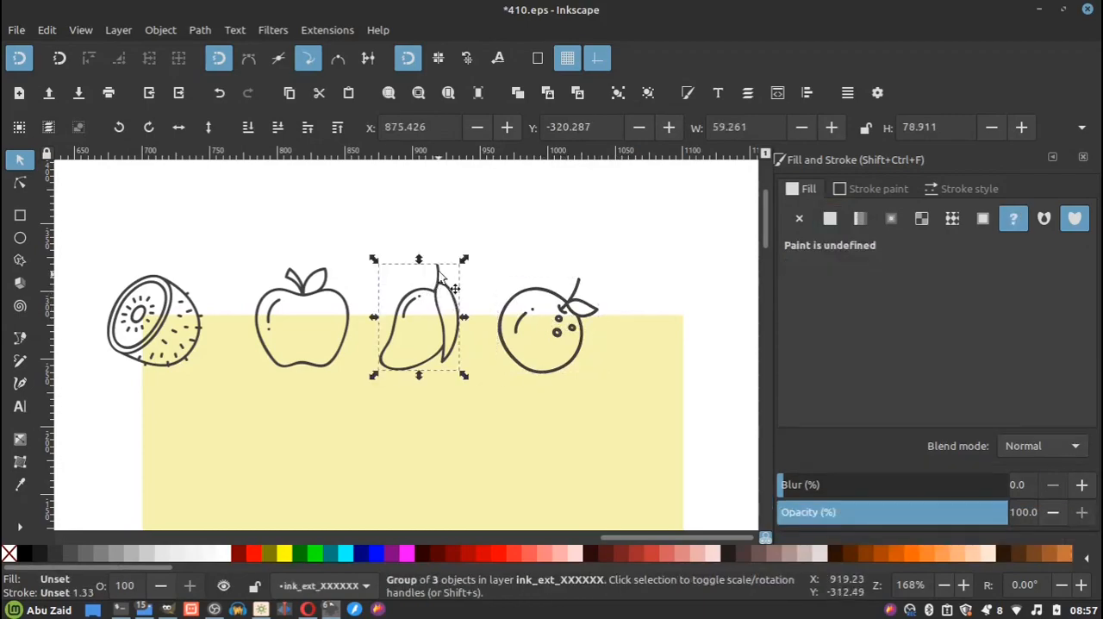
click(402, 263)
drag(373, 260, 322, 404)
click(314, 297)
click(311, 293)
click(431, 216)
scroll(404, 321, down, 2)
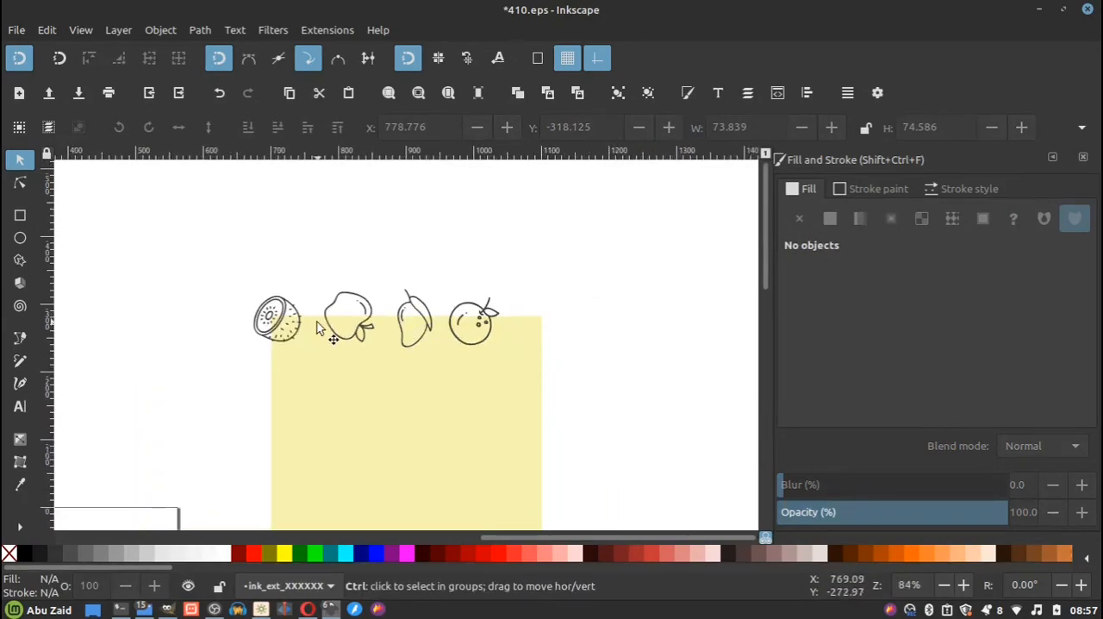
Duplicate the kiwi at the square's upper-left corner and open the Transform dialog for the copy.
scroll(317, 321, up, 2)
scroll(246, 335, right, 1)
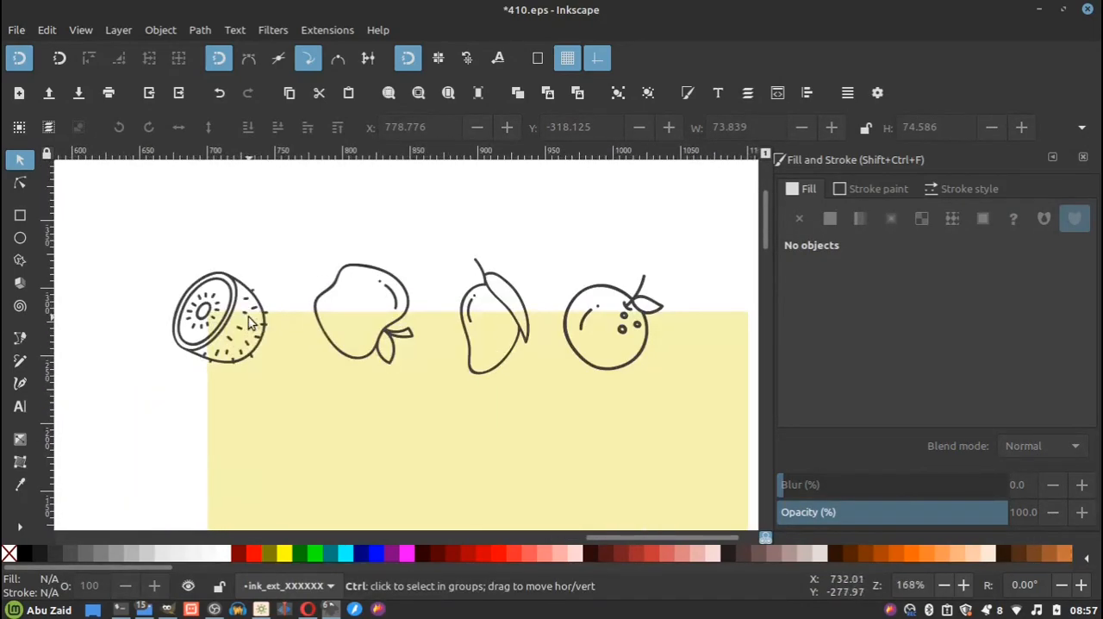
ctrl+scroll(233, 322, down, 1)
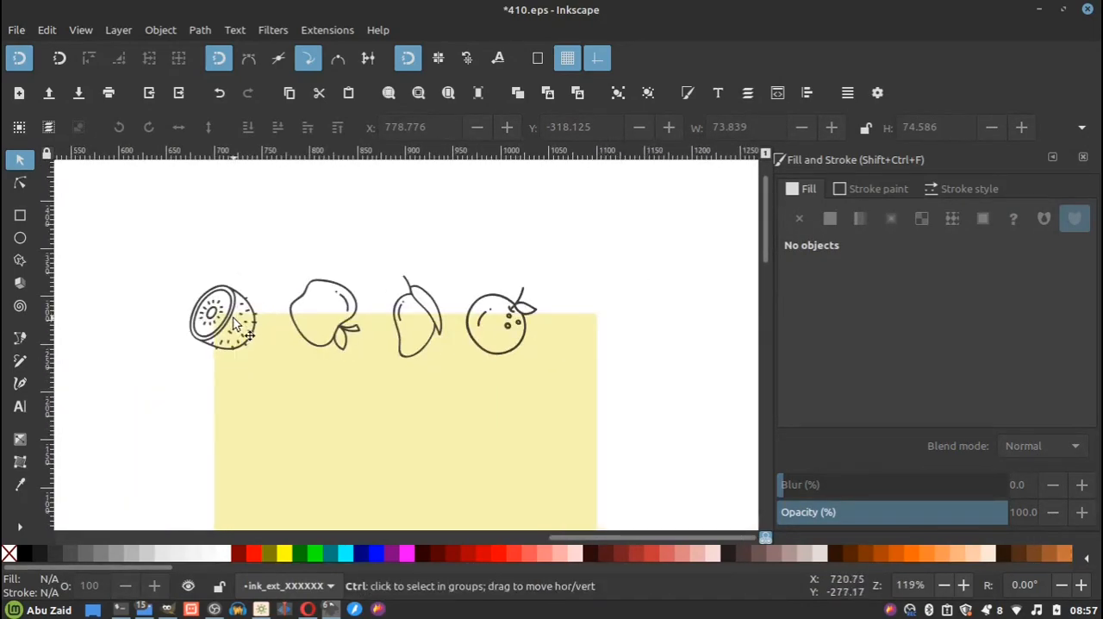
ctrl+scroll(234, 321, up, 1)
click(228, 321)
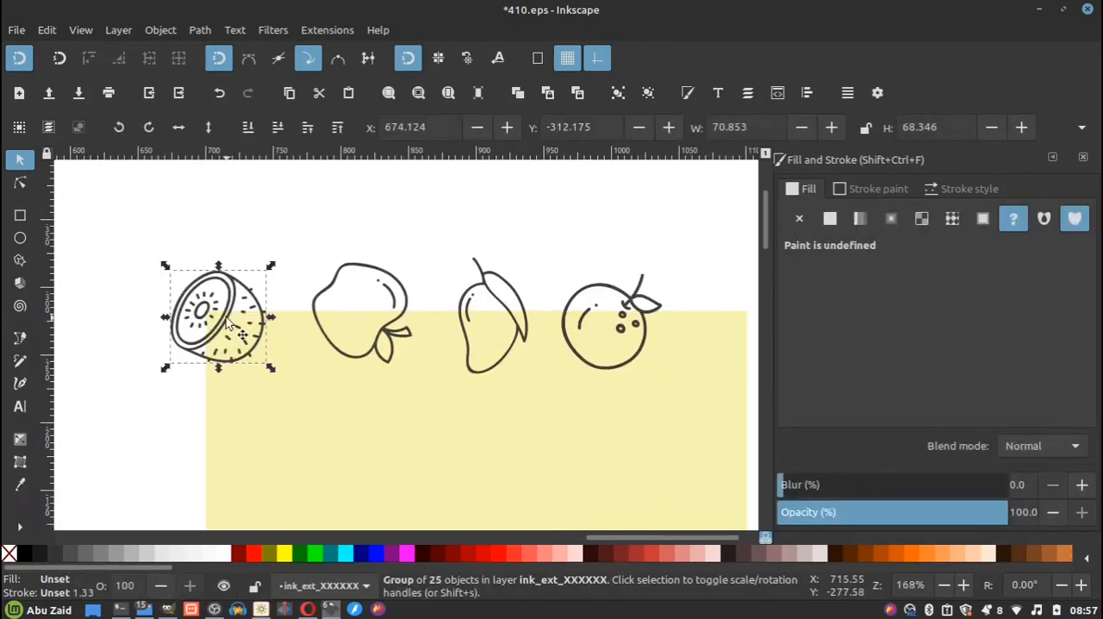
right_click(227, 317)
click(287, 192)
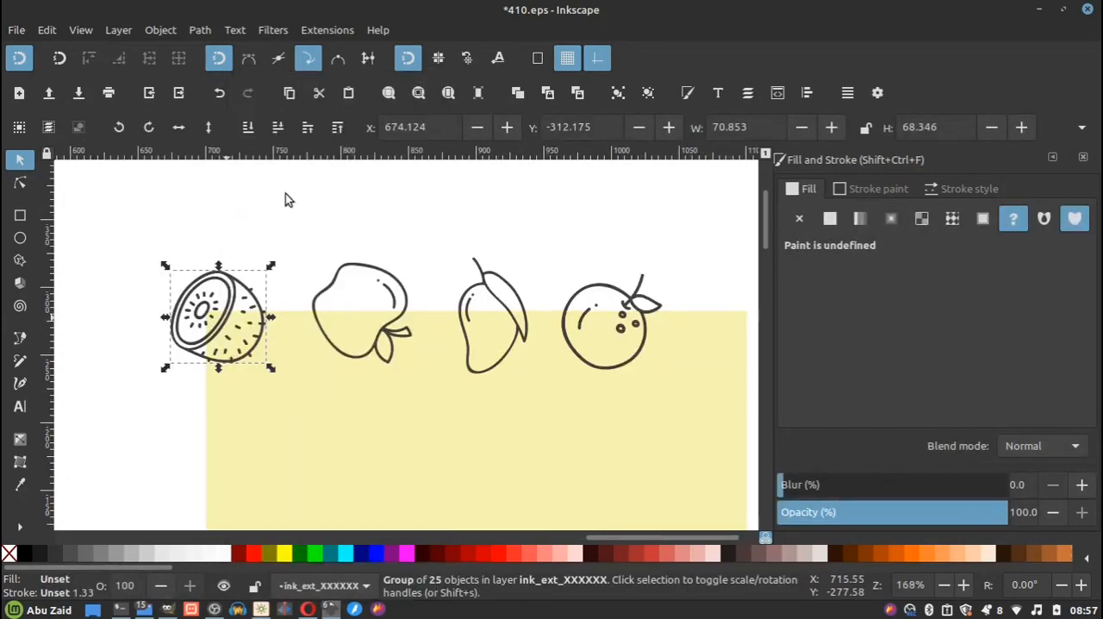
click(161, 30)
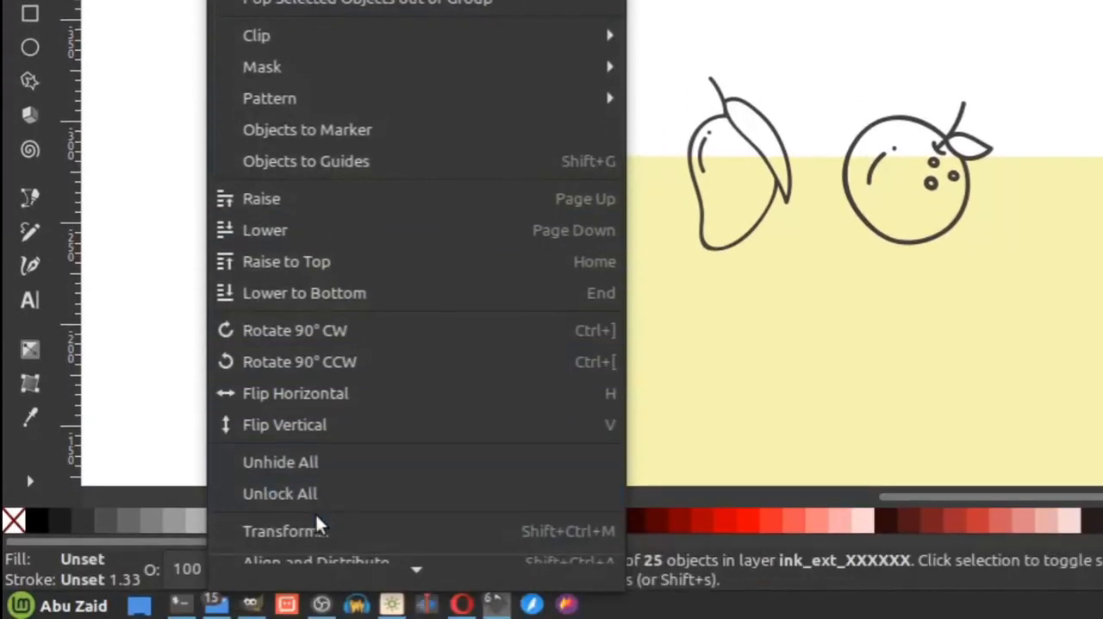
click(574, 534)
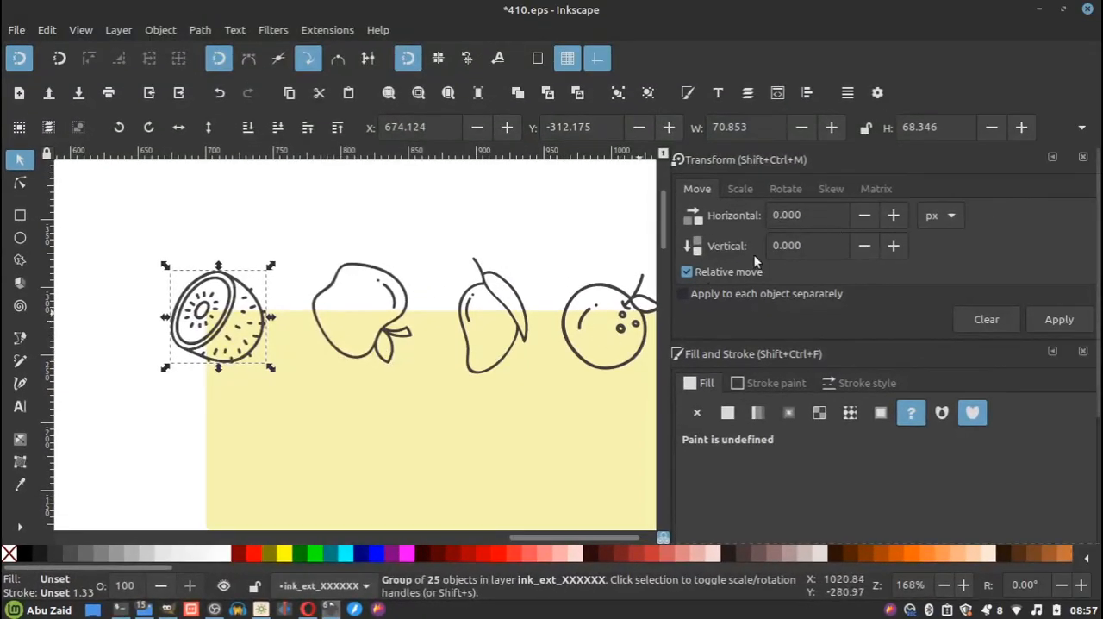
Move the duplicate kiwi 400 px horizontally with a relative move, placing it over the square's upper-right corner.
ctrl+scroll(241, 311, down, 2)
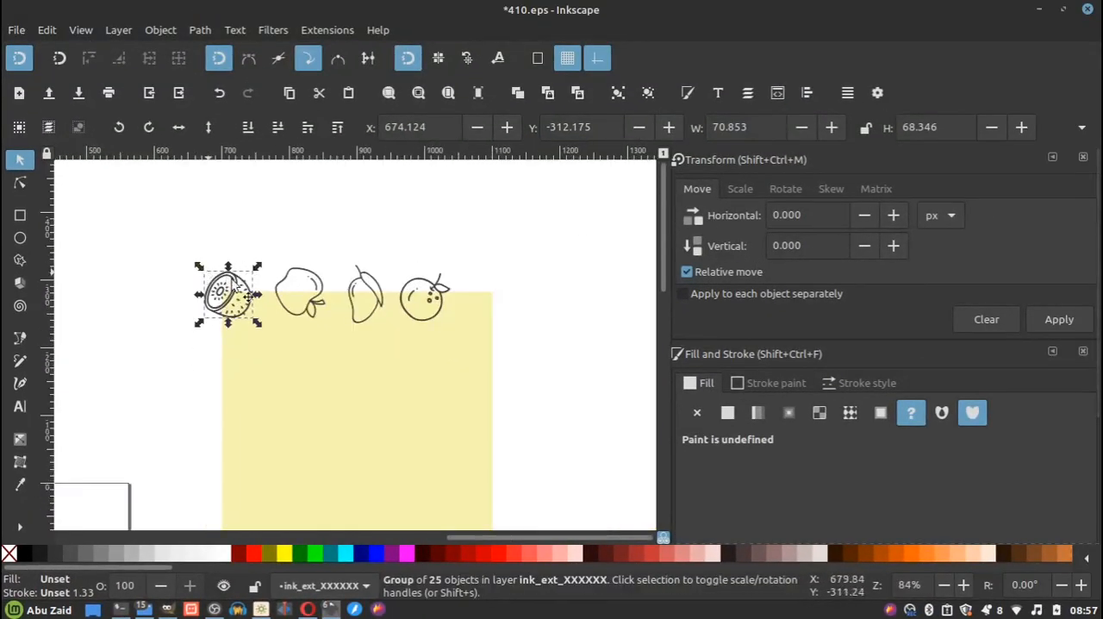
ctrl+scroll(255, 298, up, 2)
ctrl+scroll(177, 302, down, 2)
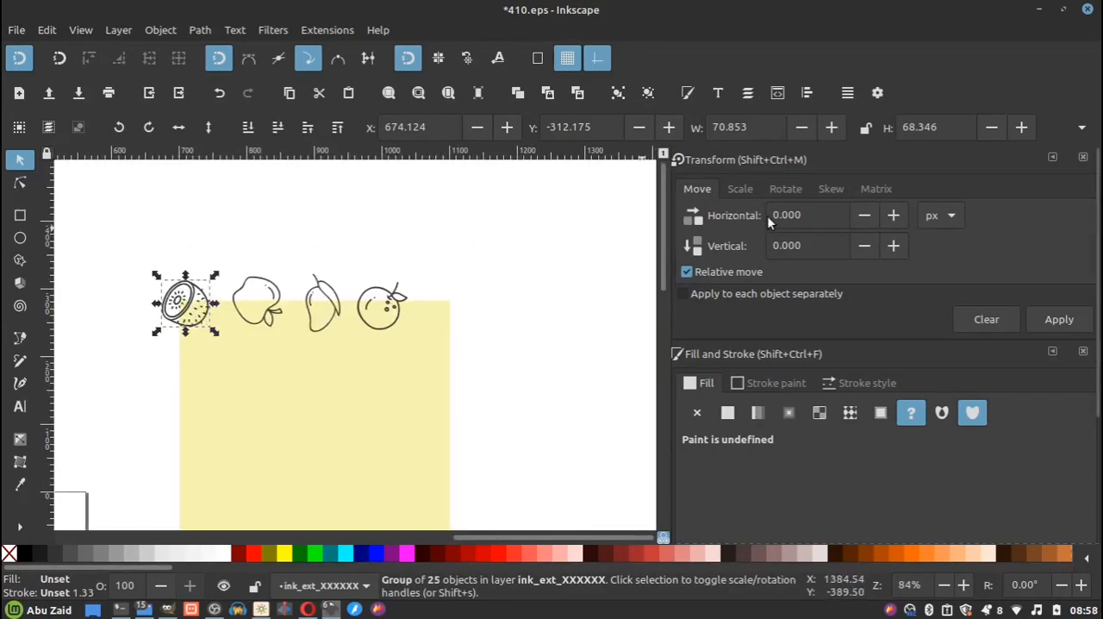
double_click(817, 216)
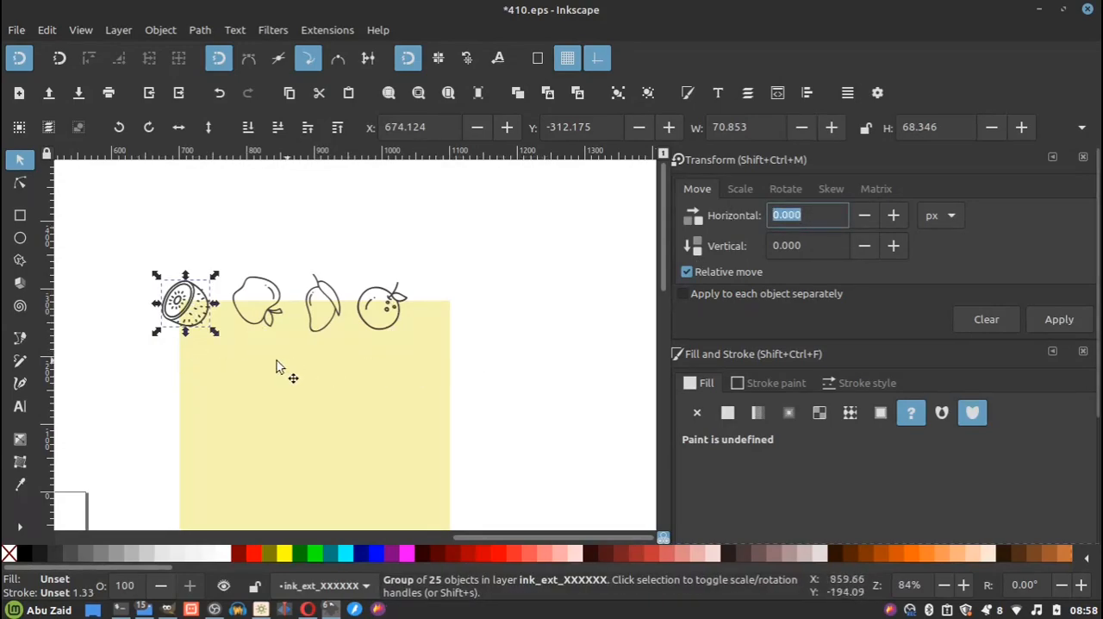
click(362, 378)
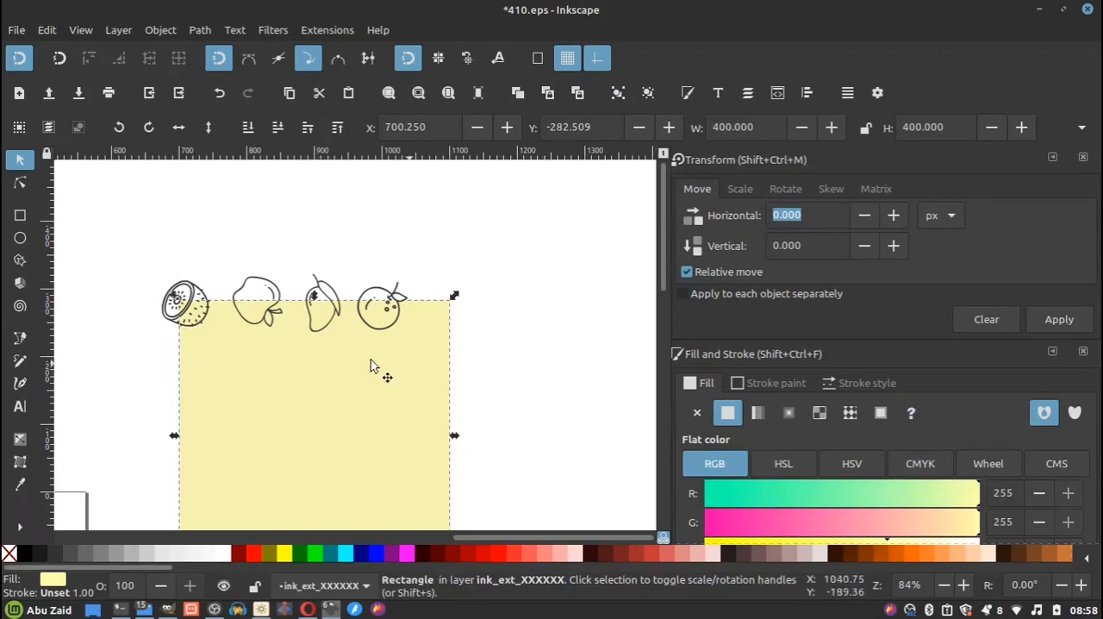
click(204, 302)
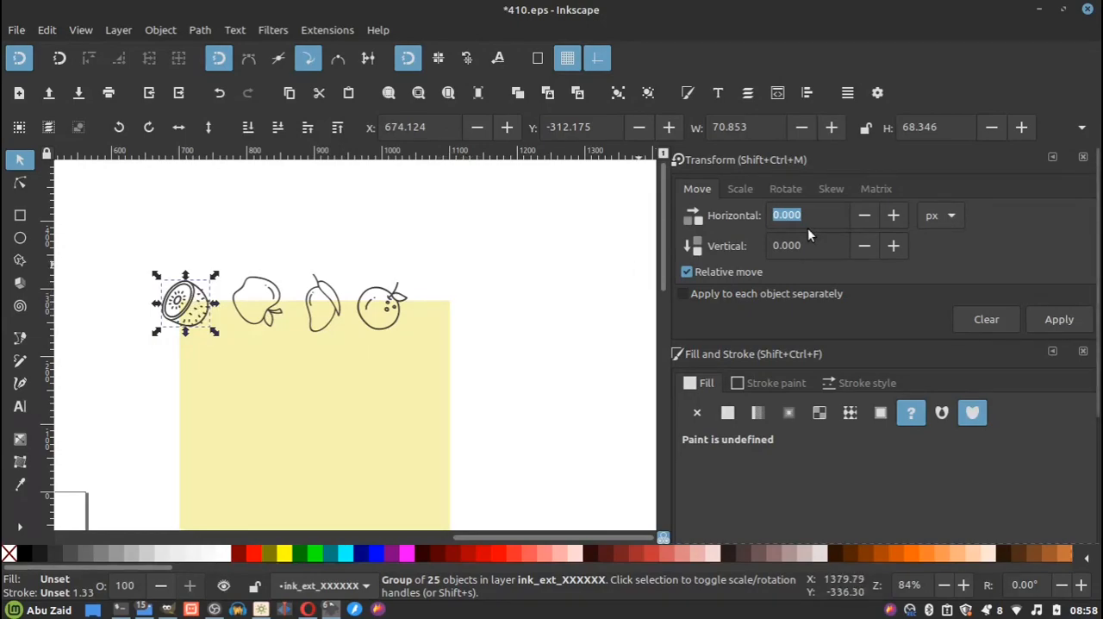
drag(822, 216, 712, 216)
text(400)
click(1059, 319)
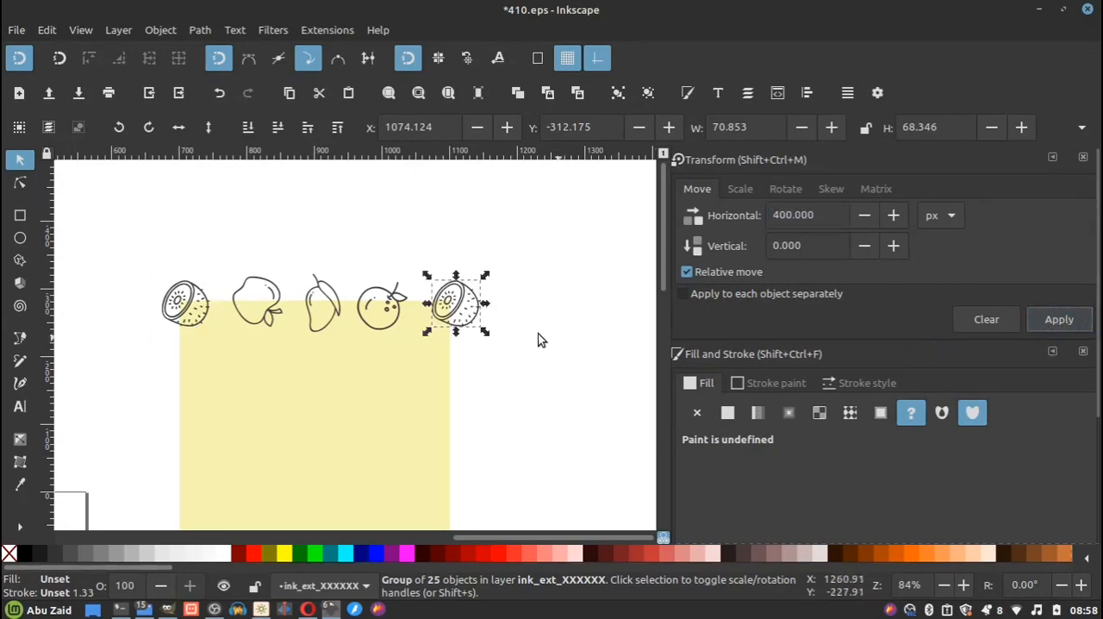
ctrl+scroll(401, 326, up, 2)
ctrl+scroll(523, 305, down, 1)
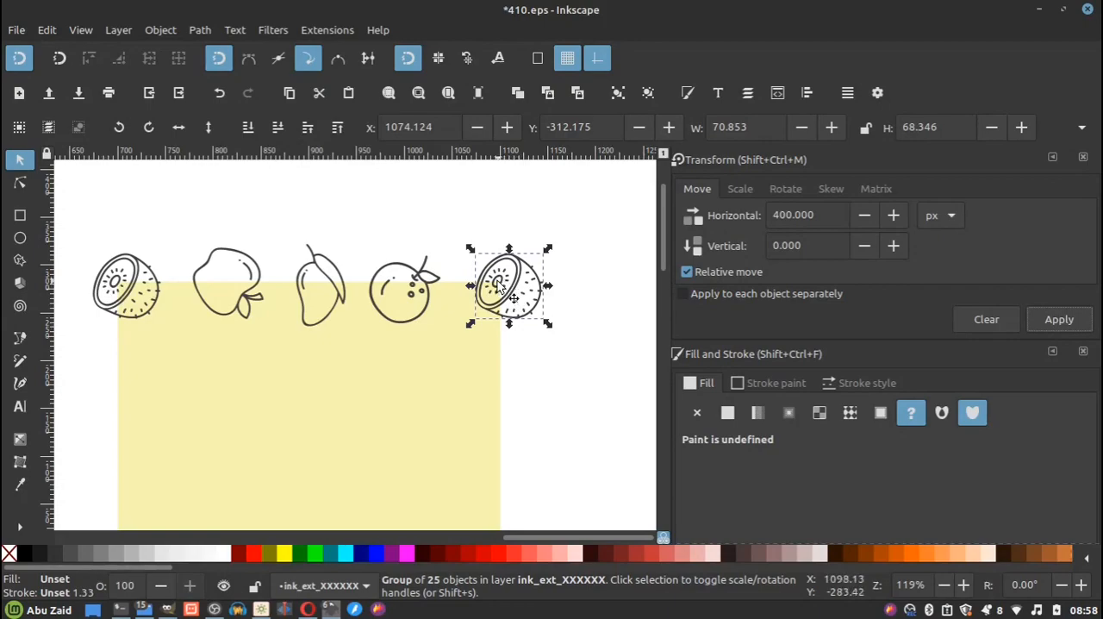
Set up a relative move of 0 px horizontally and 400 px vertically for the five top-edge fruits and duplicate them in place.
click(576, 241)
ctrl+scroll(517, 246, down, 3)
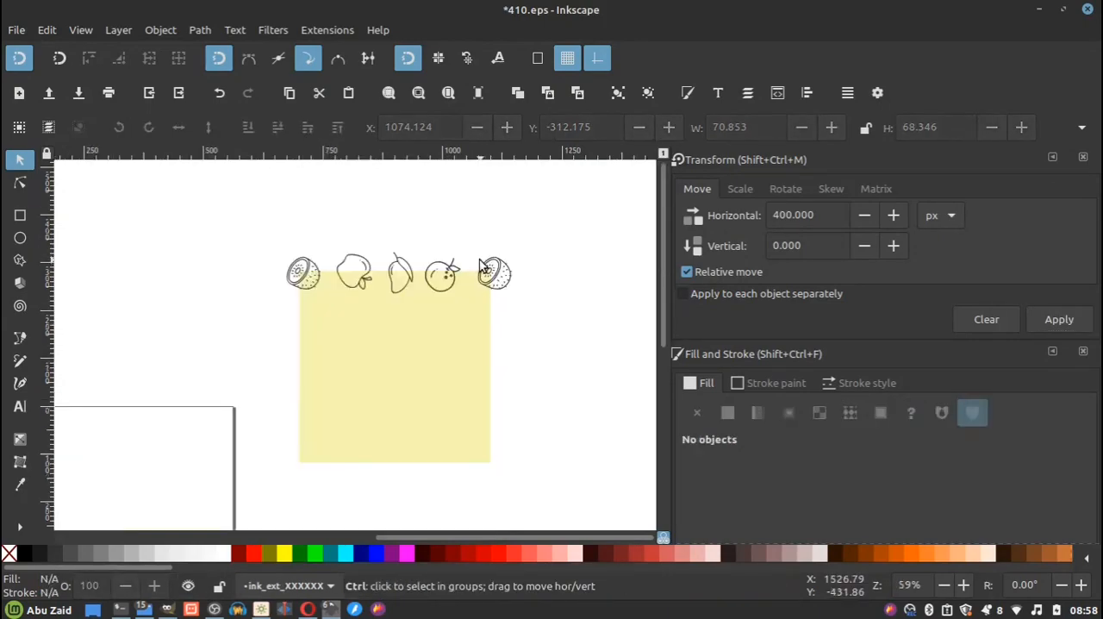
drag(559, 216, 288, 283)
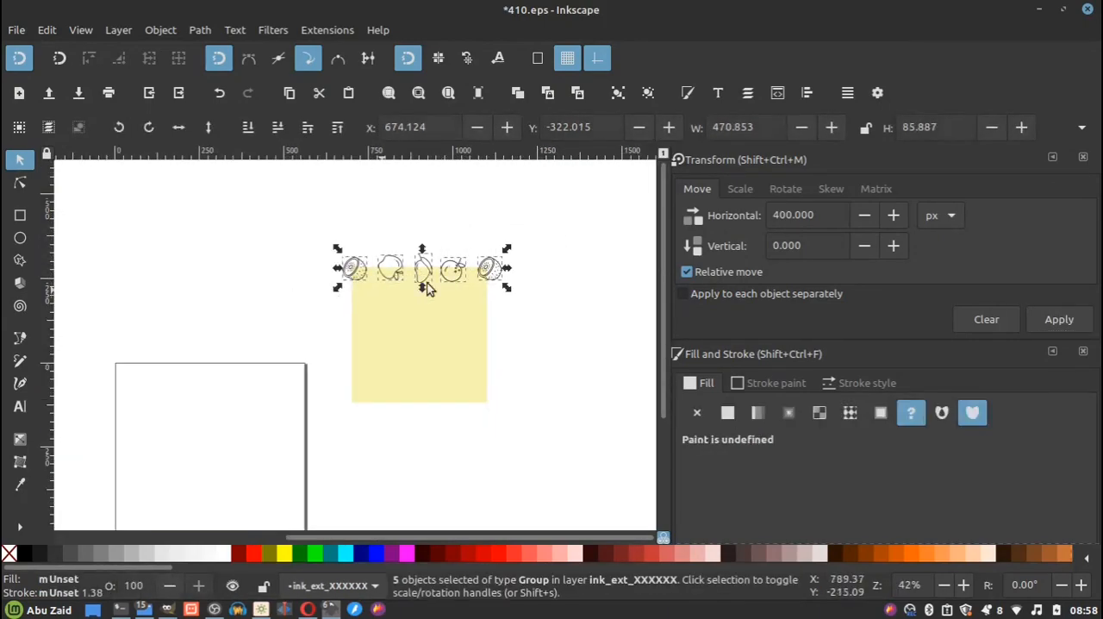
ctrl+scroll(423, 288, up, 2)
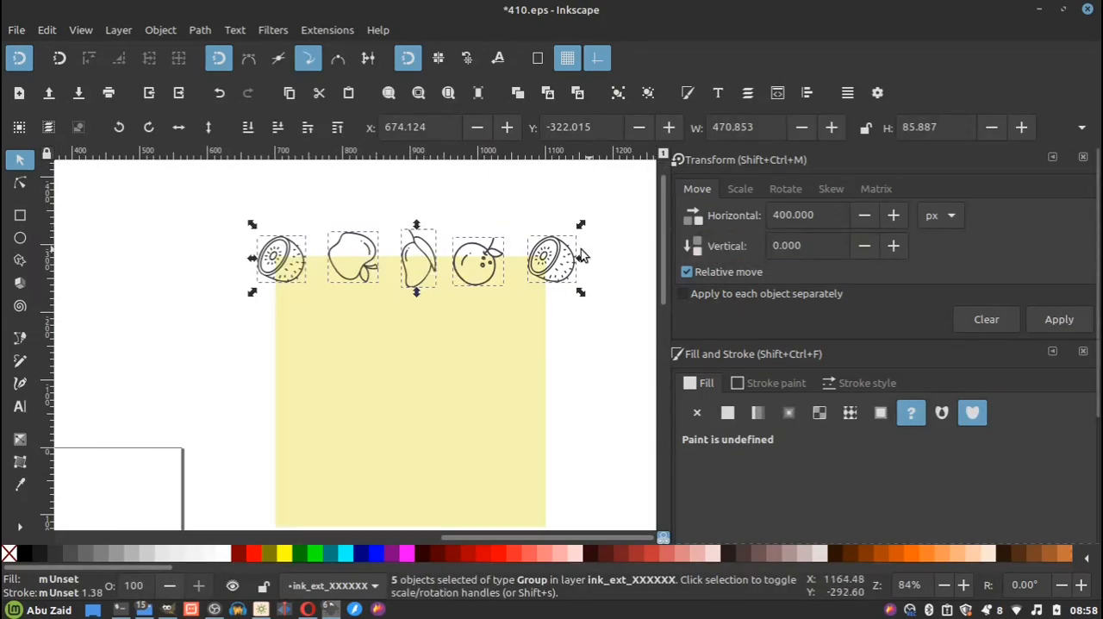
drag(754, 216, 662, 222)
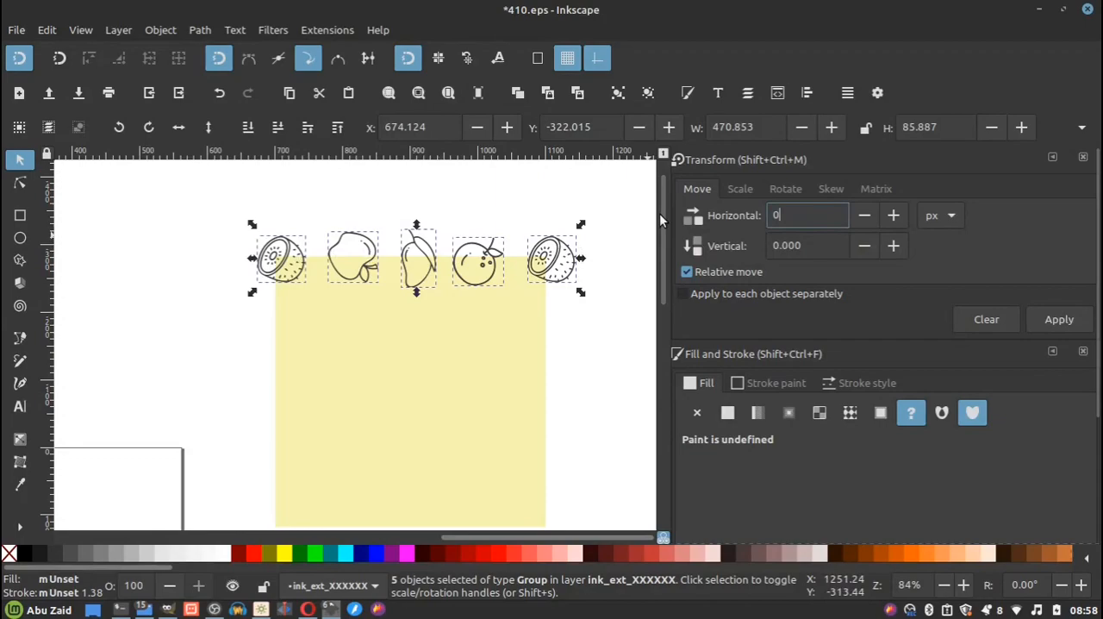
key(Tab)
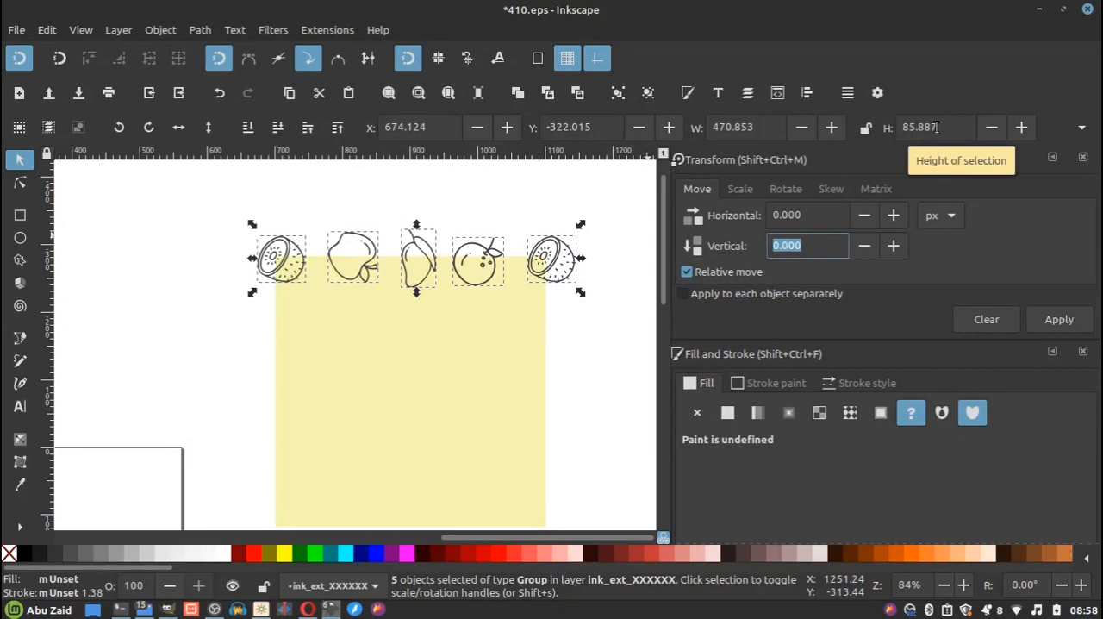
text(4)
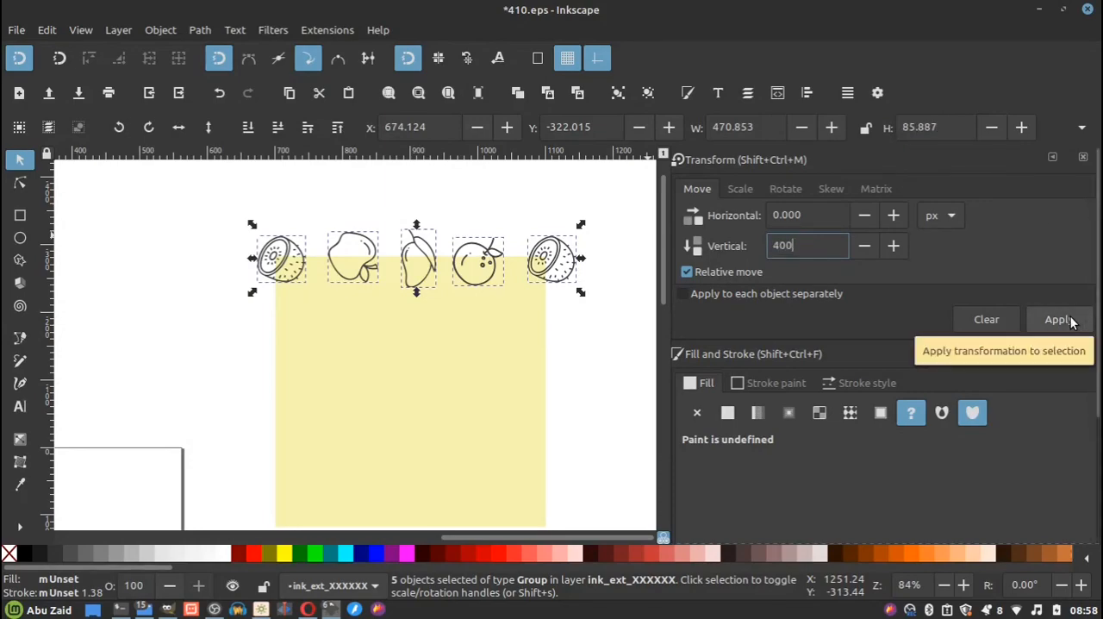
text(00)
right_click(422, 248)
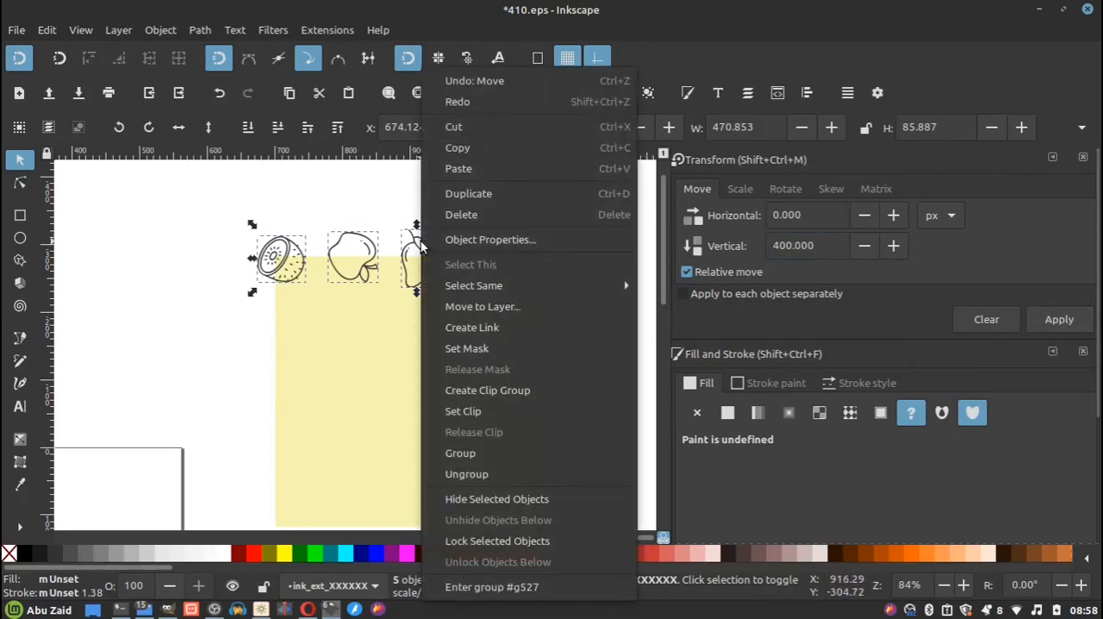
click(561, 193)
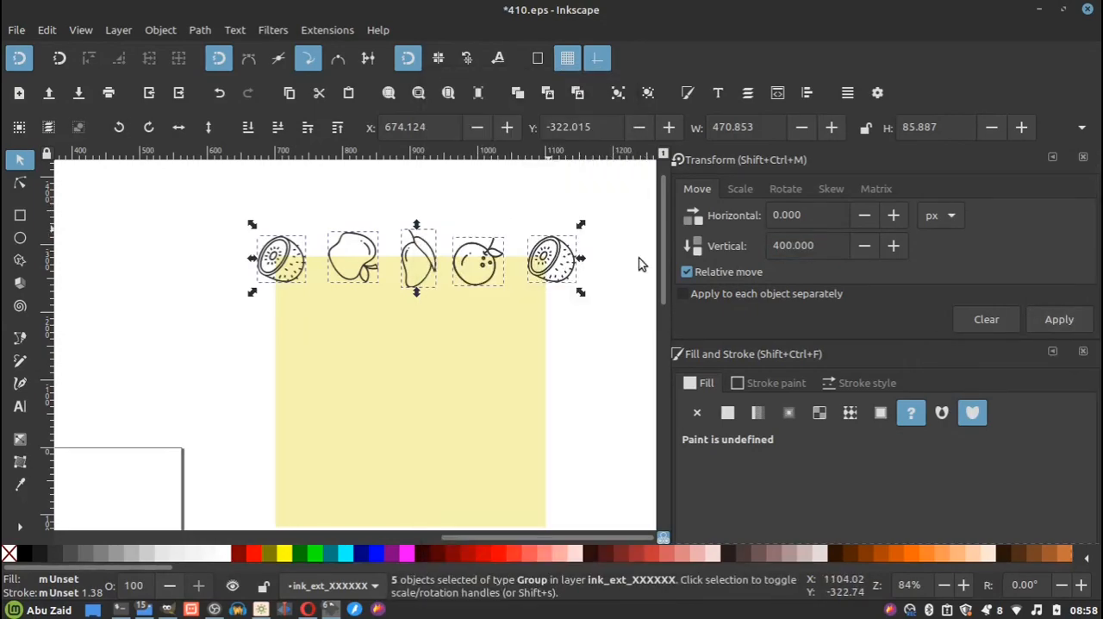
Move the five duplicated top-edge fruits 400 px vertically with the relative move, placing them along the square's bottom edge.
click(1045, 322)
scroll(475, 328, down, 1)
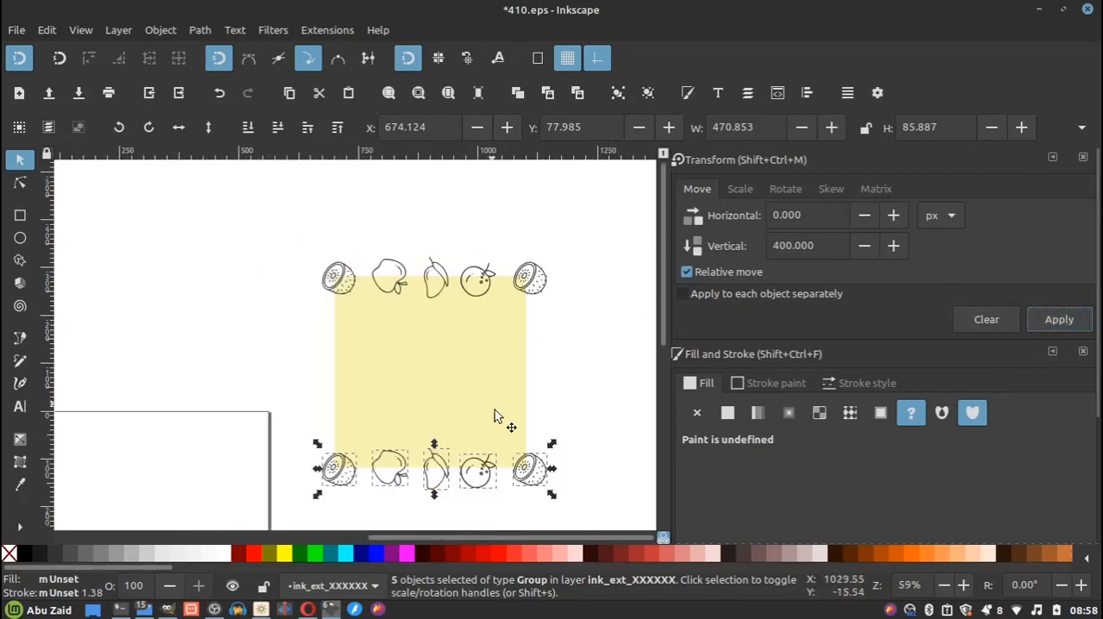
scroll(529, 465, up, 1)
click(485, 288)
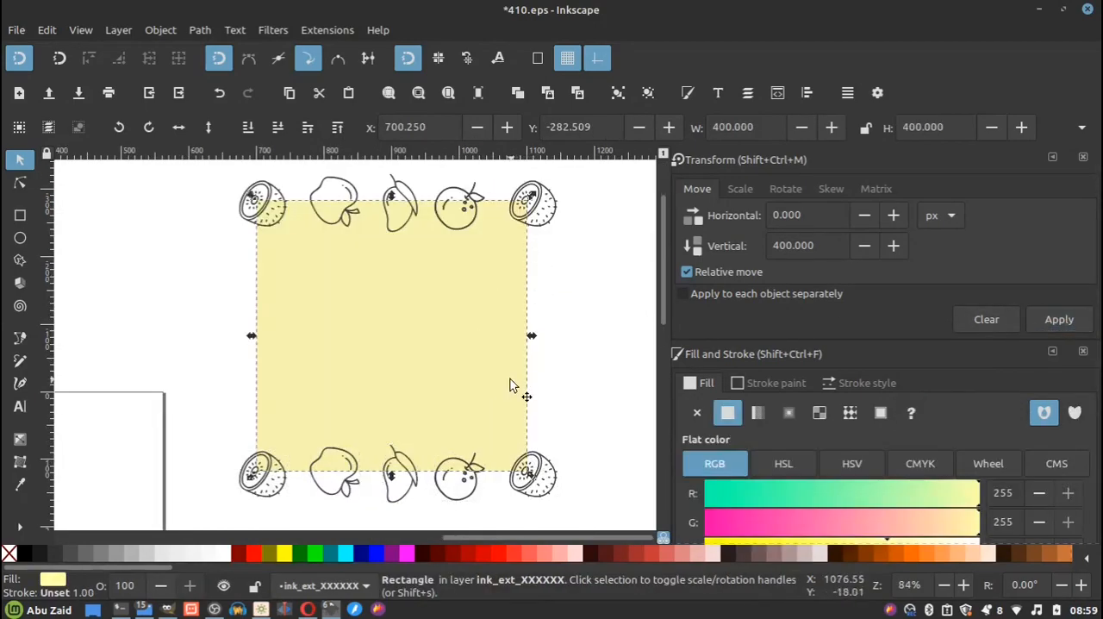
click(529, 275)
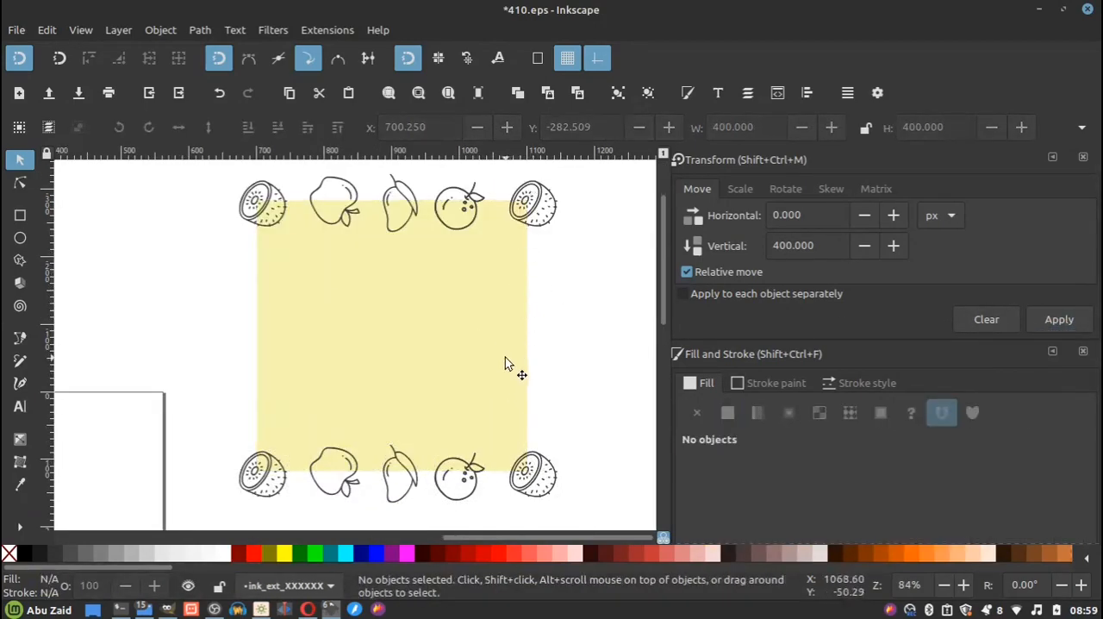
Duplicate the top-edge orange onto the upper part of the square's right edge and rotate it until its leaf points lower left.
click(448, 201)
click(447, 201)
drag(446, 200, 514, 271)
drag(552, 239, 494, 315)
Duplicate the top-edge mango onto the middle of the square's right edge and rotate it so it lies sideways.
click(411, 206)
key(ctrl)
click(411, 205)
drag(412, 207, 546, 360)
drag(550, 321, 562, 346)
Duplicate the top-edge apple onto the lower part of the square's right edge and rotate it until its leaf points lower left.
click(352, 214)
click(352, 215)
drag(351, 215, 552, 441)
drag(552, 385, 561, 438)
click(592, 261)
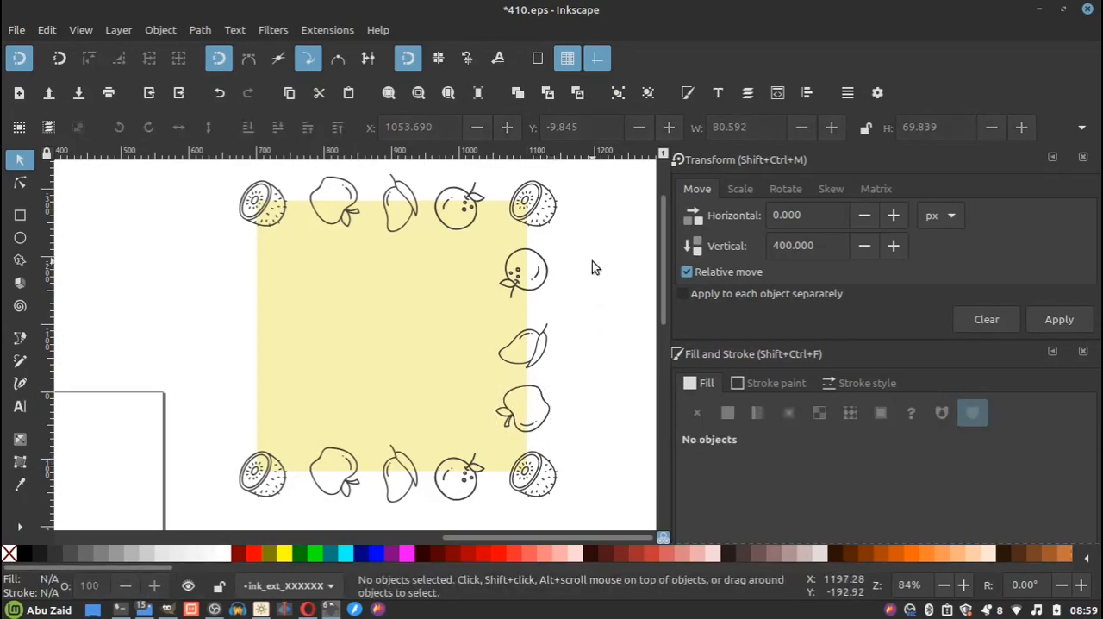
Duplicate the orange, mango and apple on the right edge and move the copies -400 px horizontally and 0 px vertically.
scroll(448, 338, down, 1)
scroll(514, 269, up, 1)
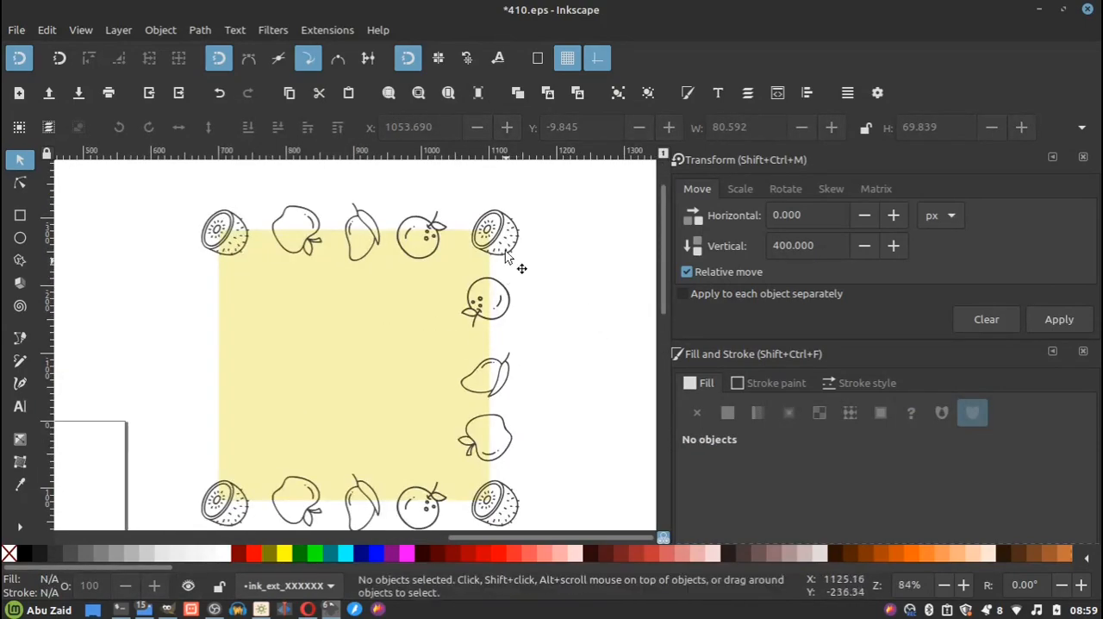
drag(552, 271, 403, 482)
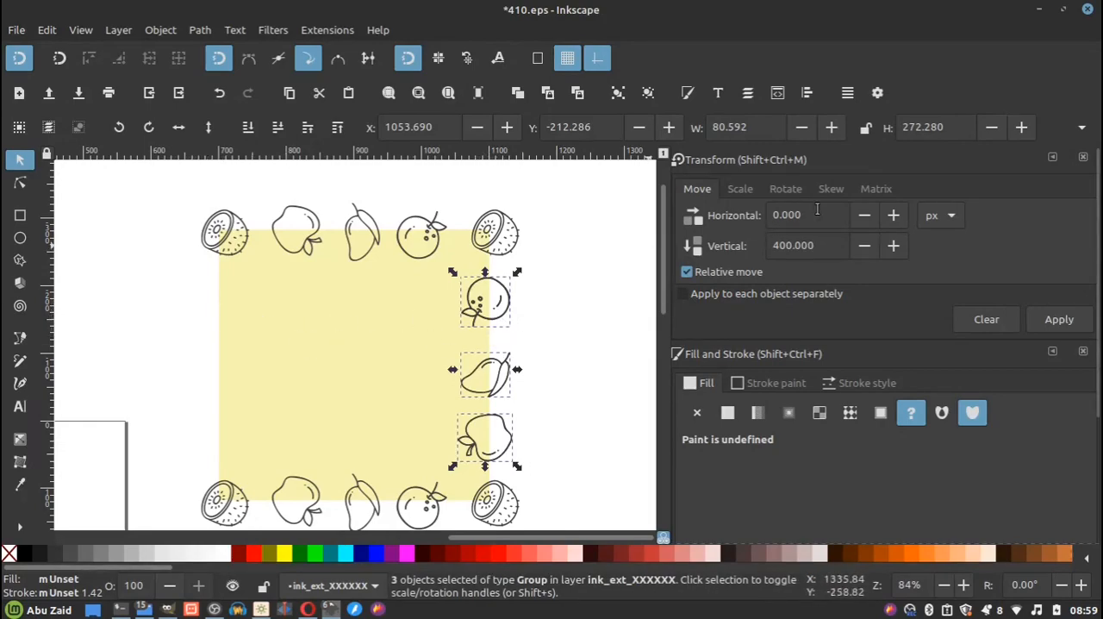
text(-400)
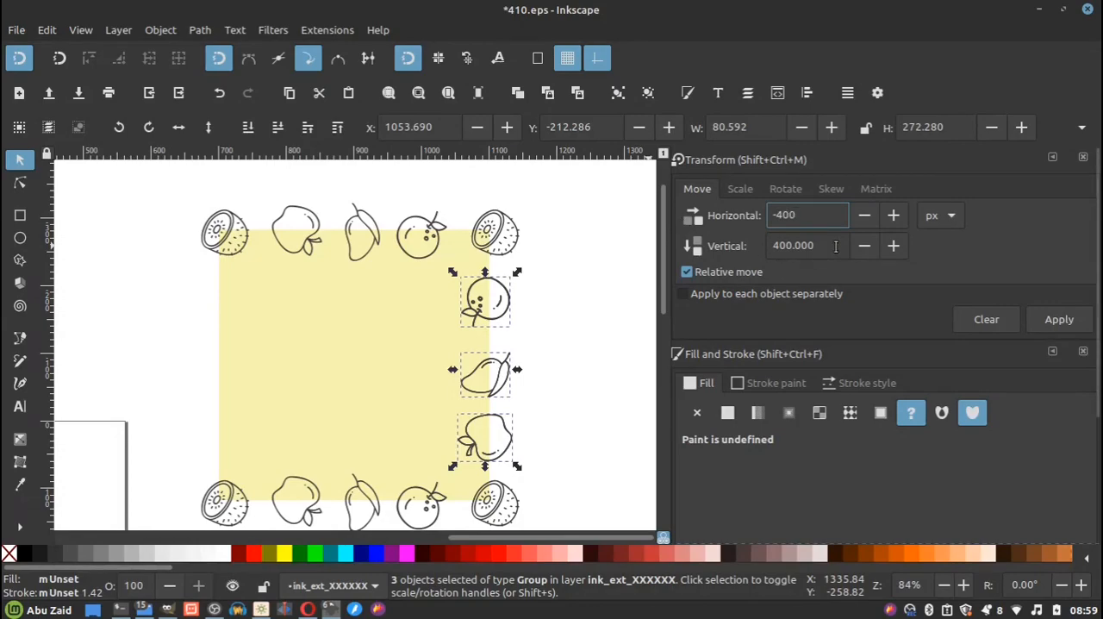
key(Tab)
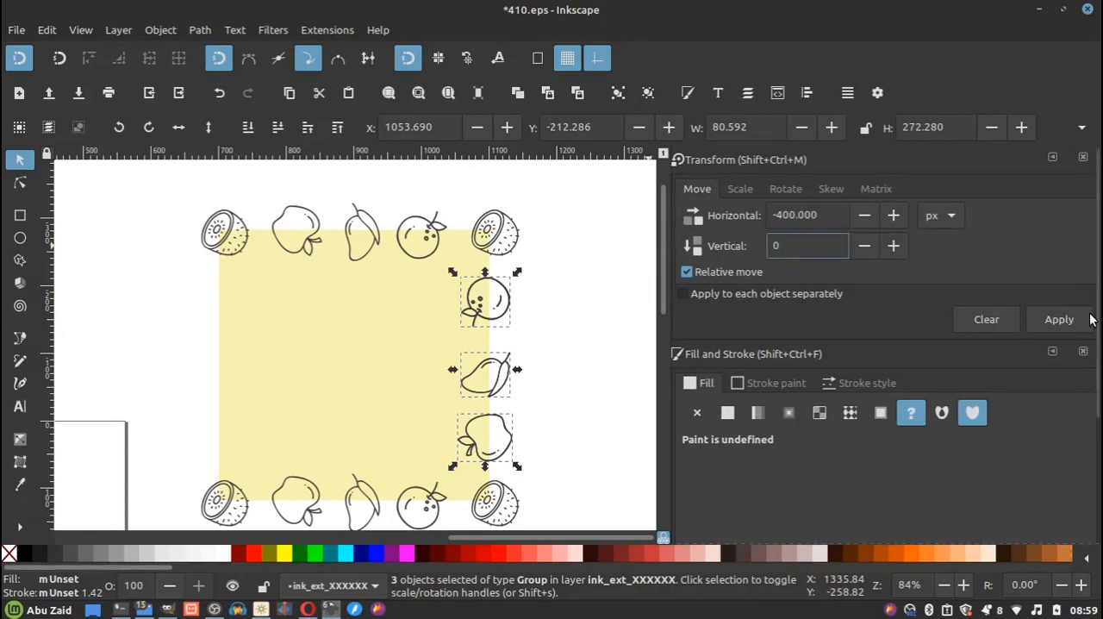
click(1059, 319)
click(139, 299)
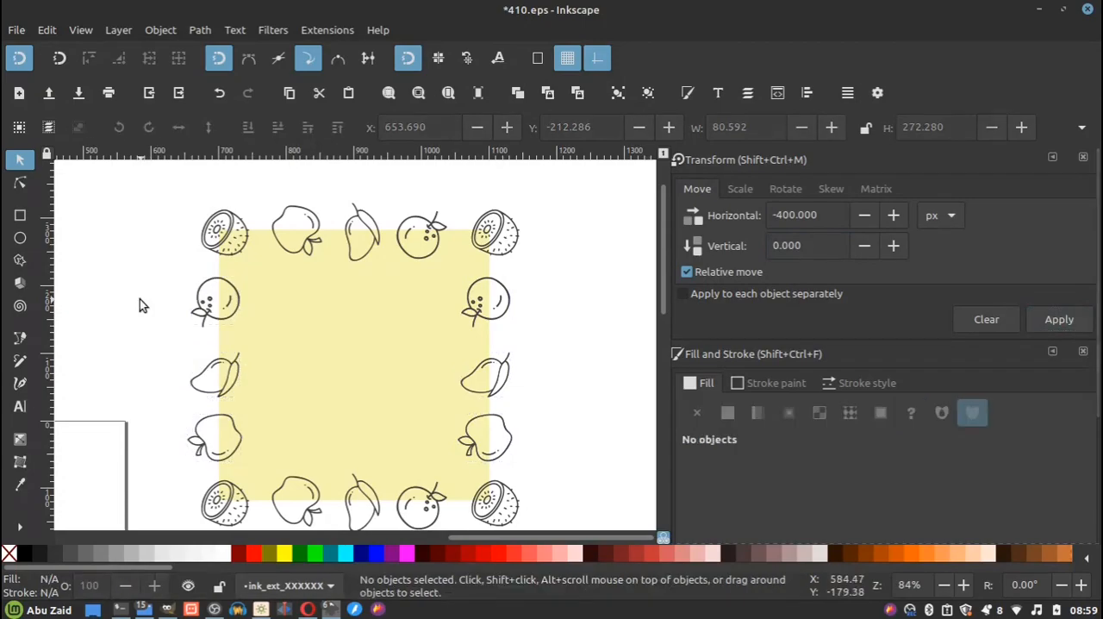
Duplicate the top-edge apple into the square's interior, rotate it, and add a smaller apple copy beside it.
scroll(394, 309, down, 1)
scroll(370, 283, up, 1)
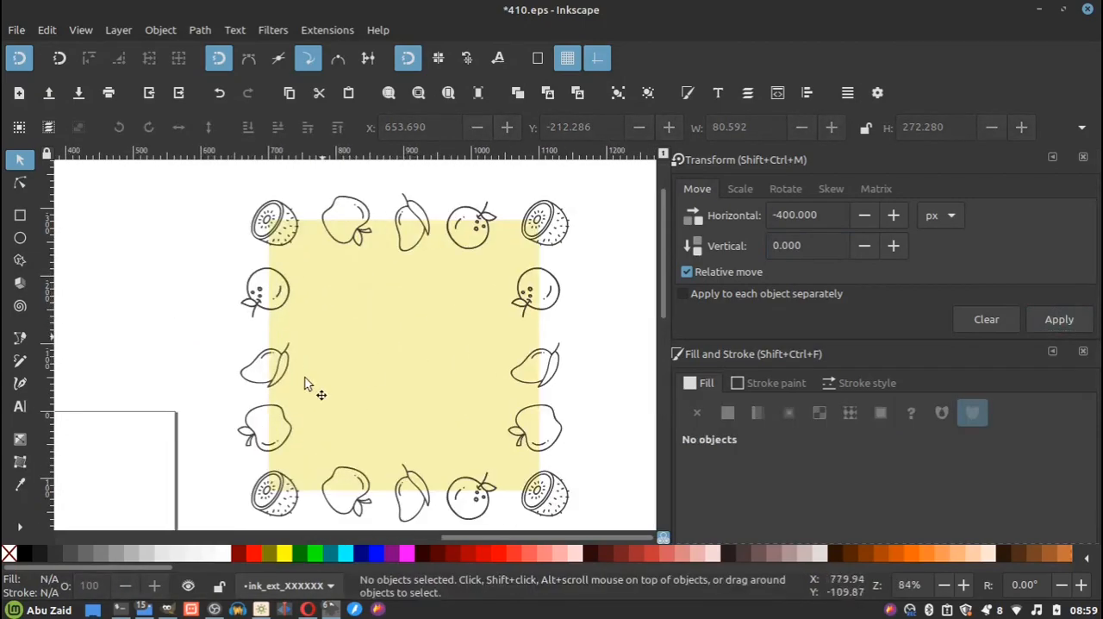
click(354, 235)
drag(353, 236, 344, 313)
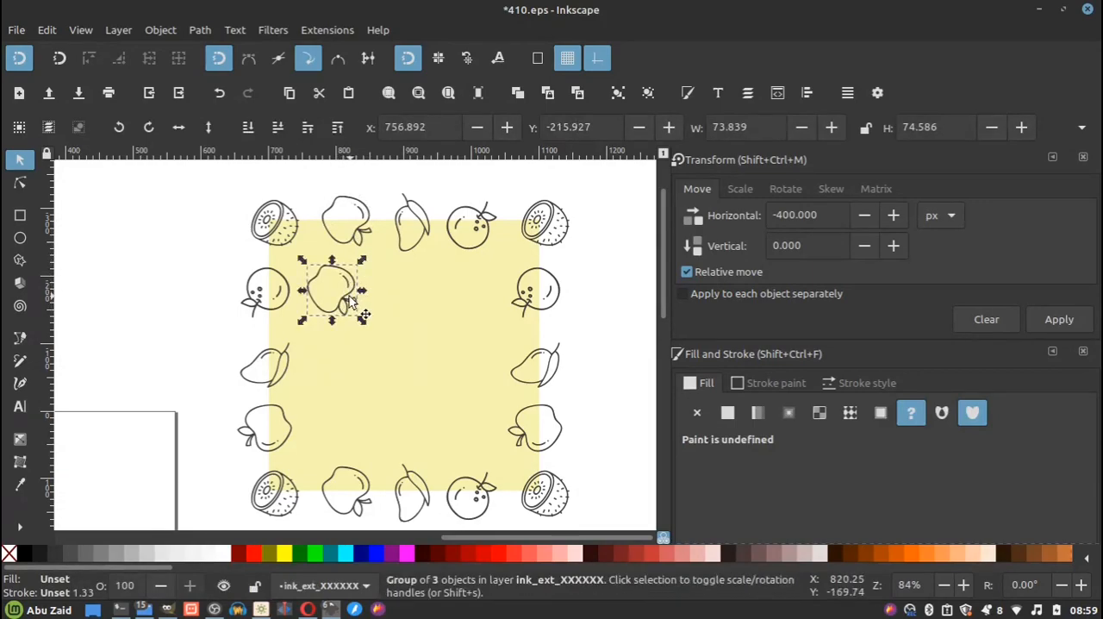
click(351, 280)
drag(360, 261, 435, 410)
key(ctrl+d)
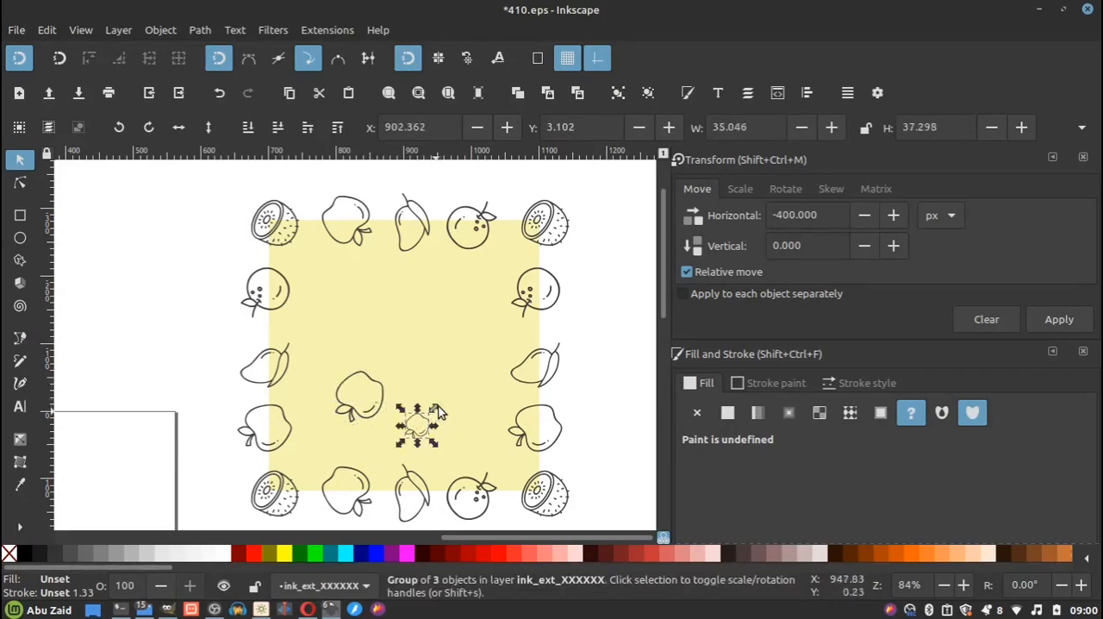
Duplicate the top-edge mango into the square's upper-left interior, turn it sideways and add a smaller mango copy above it.
click(407, 214)
key(ctrl+d)
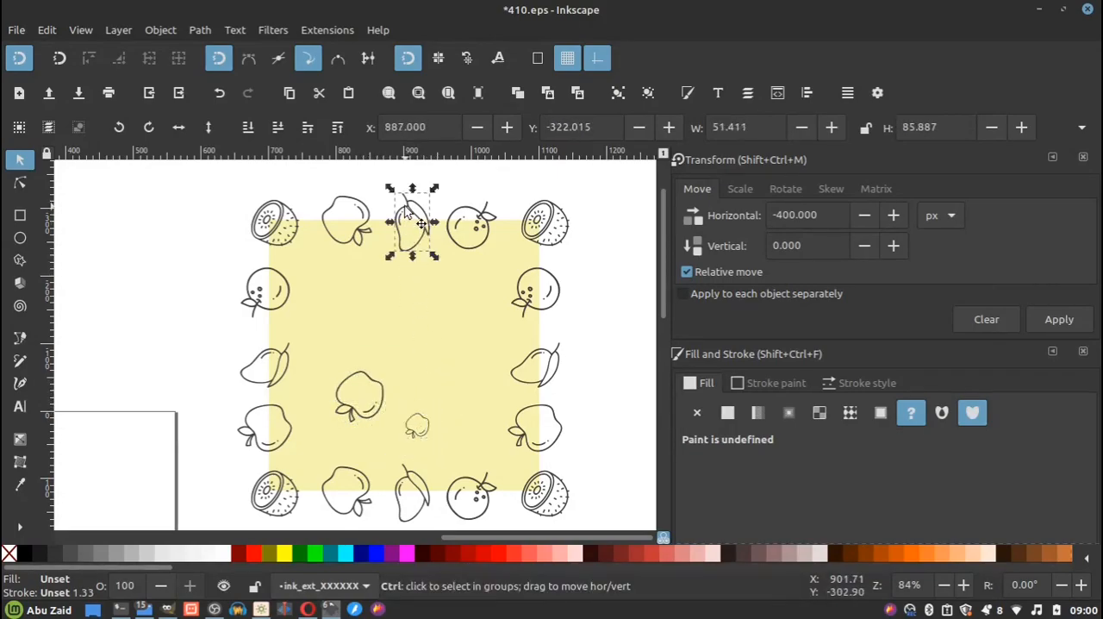
drag(408, 214, 372, 314)
key(ctrl+d)
drag(444, 299, 316, 265)
Place a rotated orange copy, a smaller orange copy and a kiwi copy inside the square.
key(ctrl+d)
drag(443, 279, 444, 324)
drag(420, 371, 327, 353)
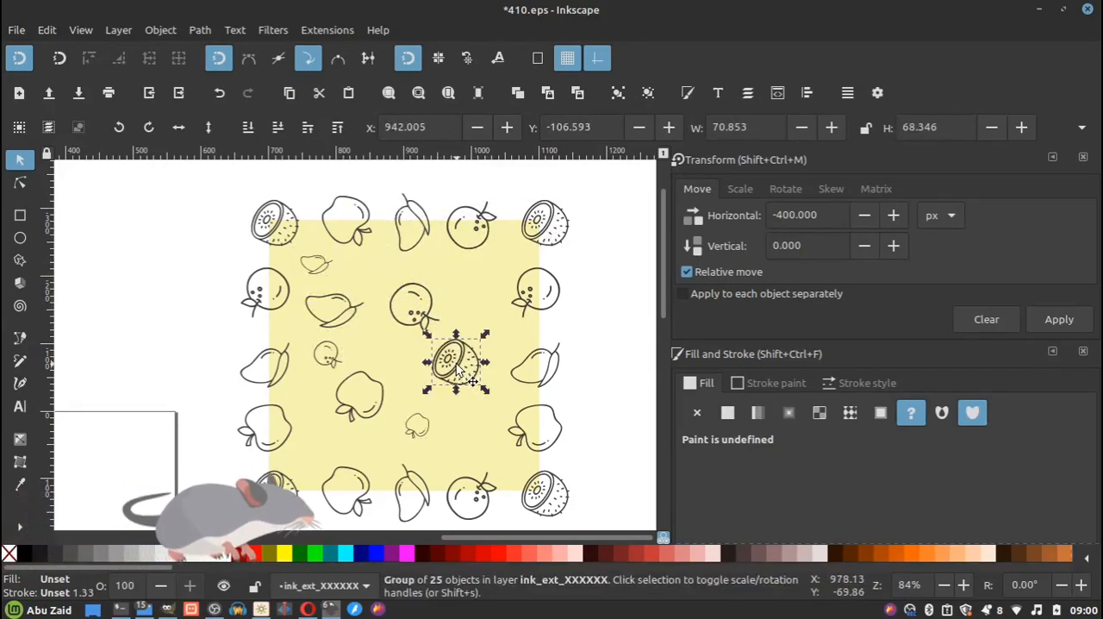
Bring the watermelon slice, strawberry and cherries into the square and add a small kiwi copy to the interior.
scroll(246, 297, down, 5)
scroll(120, 345, up, 5)
click(231, 285)
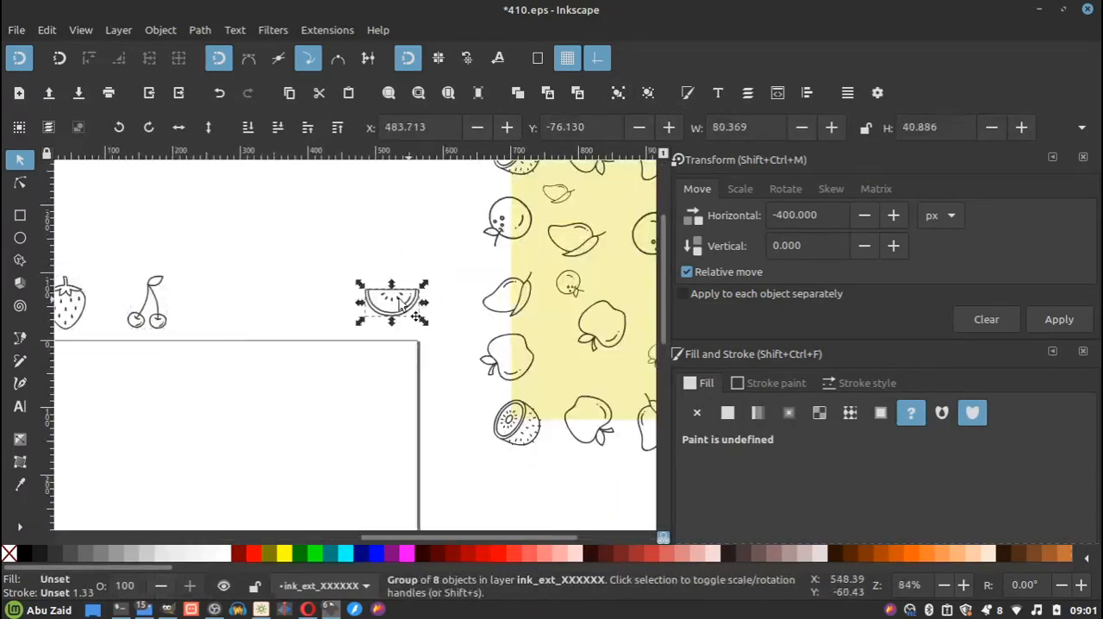
Delete the small orange and small mango copies from the square's interior.
click(240, 327)
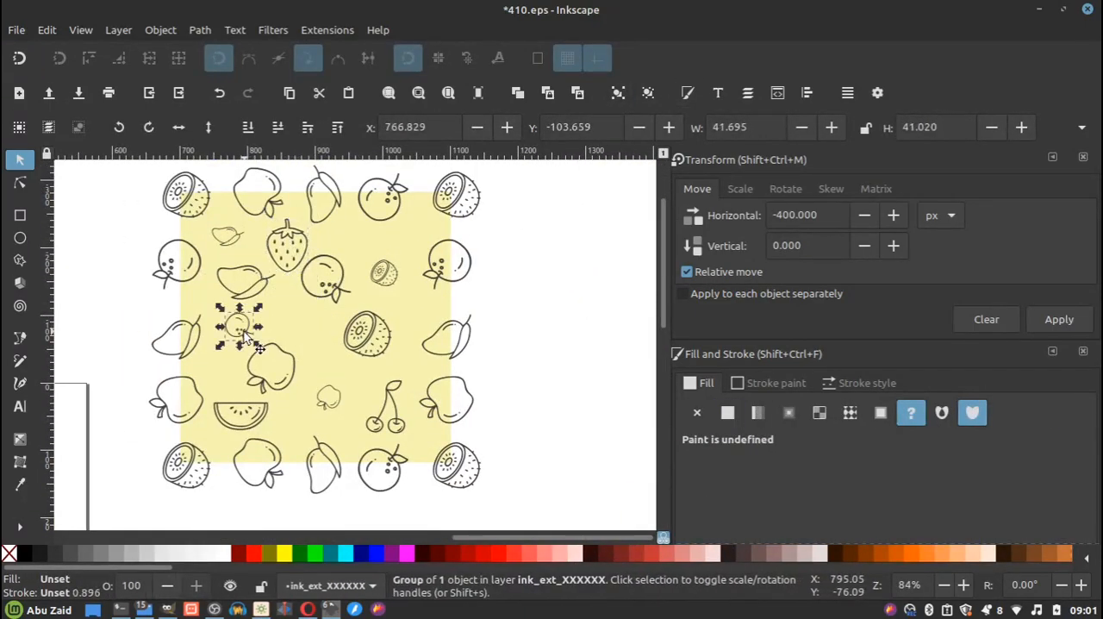
right_click(246, 338)
click(285, 215)
click(226, 247)
key(Delete)
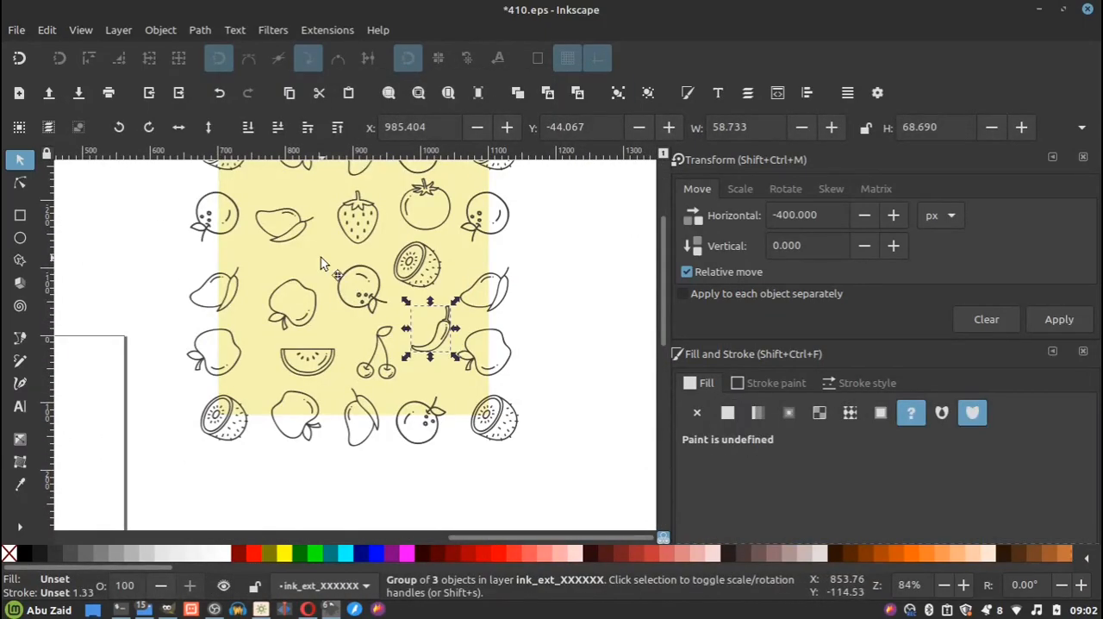
Bring the chili and the tomato from the doodle set into the square and space out the interior fruits.
click(321, 258)
click(561, 298)
scroll(562, 299, down, 1)
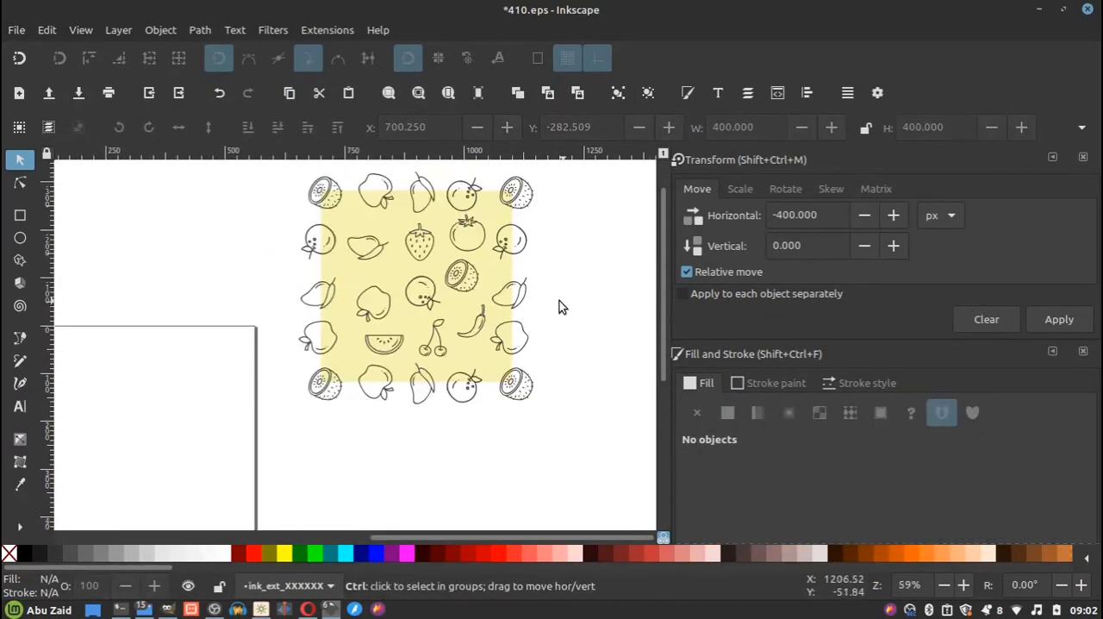
scroll(409, 286, down, 1)
scroll(392, 226, up, 2)
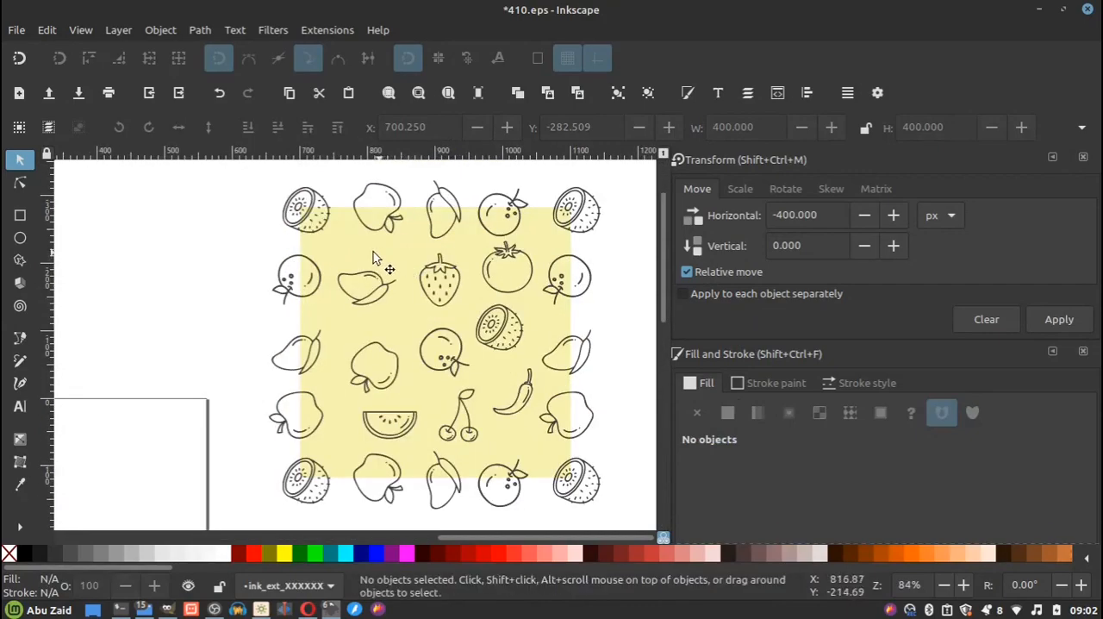
Duplicate the yellow square so the copy lies on top of all the fruits.
click(341, 250)
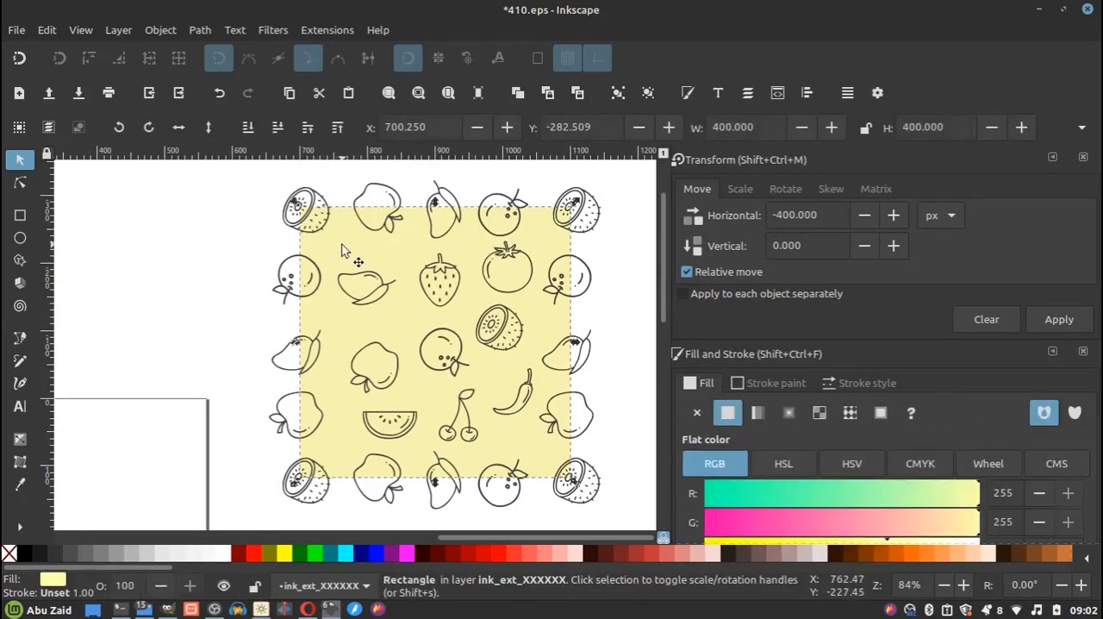
right_click(342, 250)
click(385, 216)
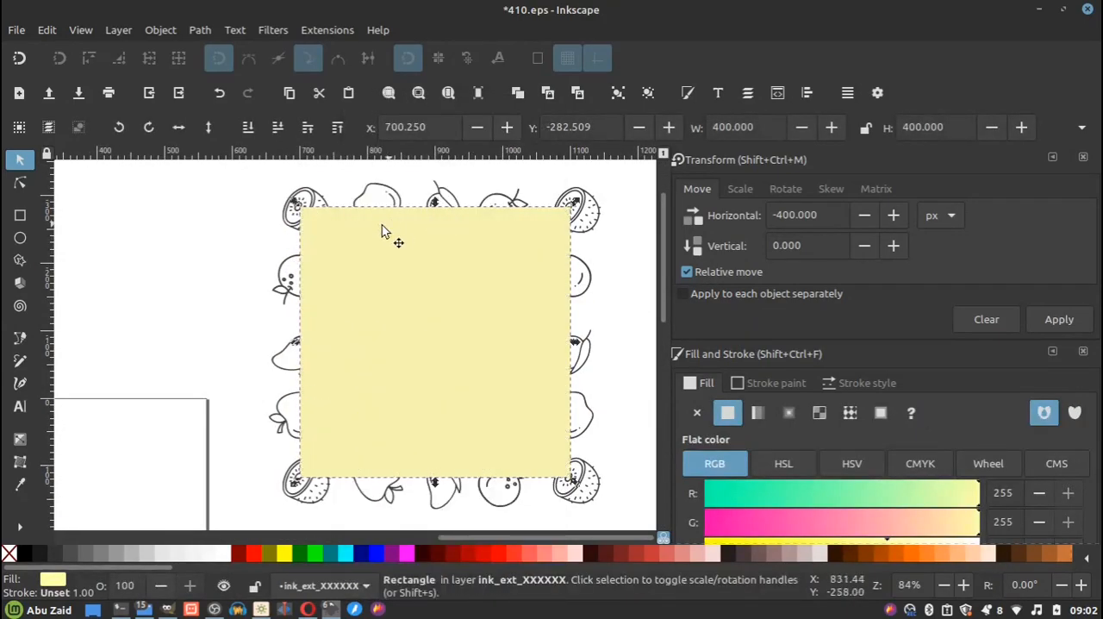
Select all the fruits and both squares and clip them to the topmost yellow square.
scroll(389, 225, down, 1)
drag(592, 174, 267, 471)
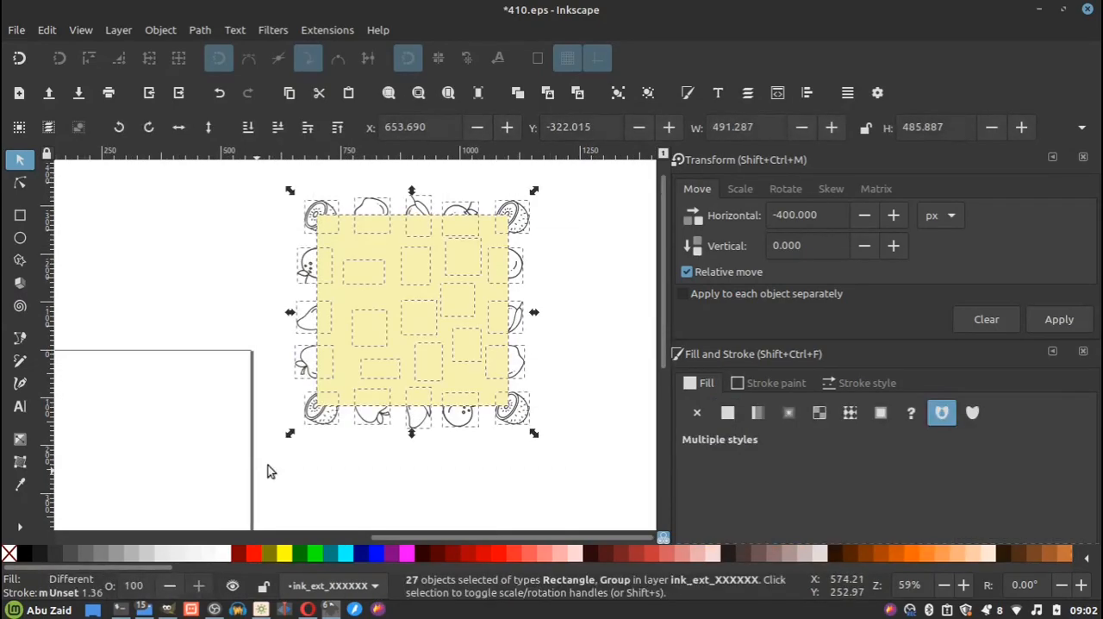
right_click(413, 280)
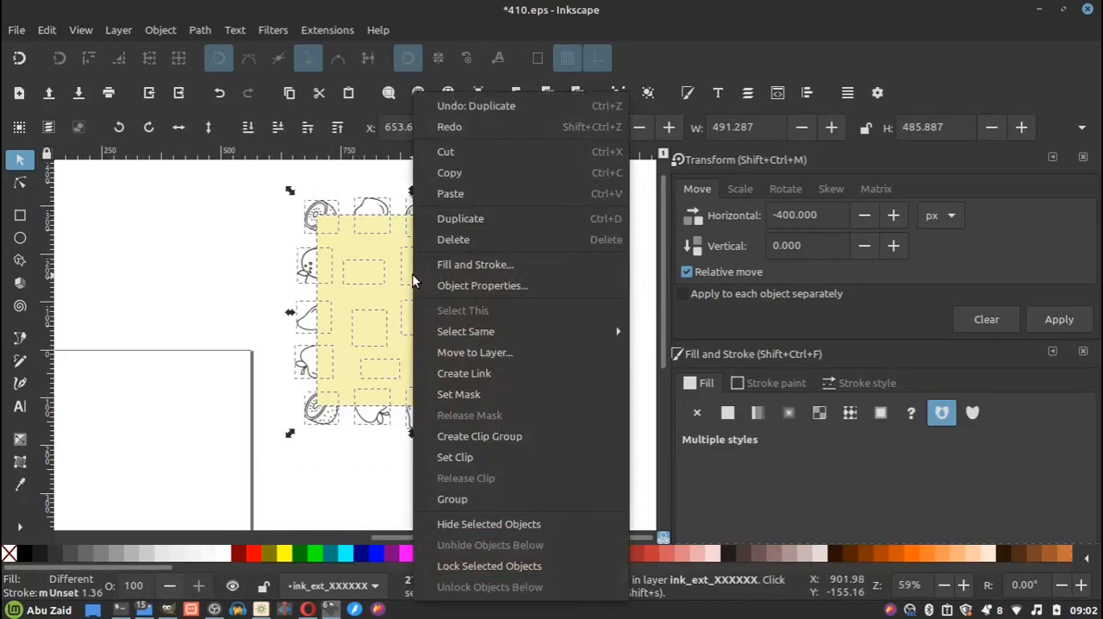
click(471, 457)
key(Escape)
scroll(342, 299, down, 2)
scroll(423, 302, up, 1)
scroll(424, 302, down, 1)
scroll(405, 319, up, 2)
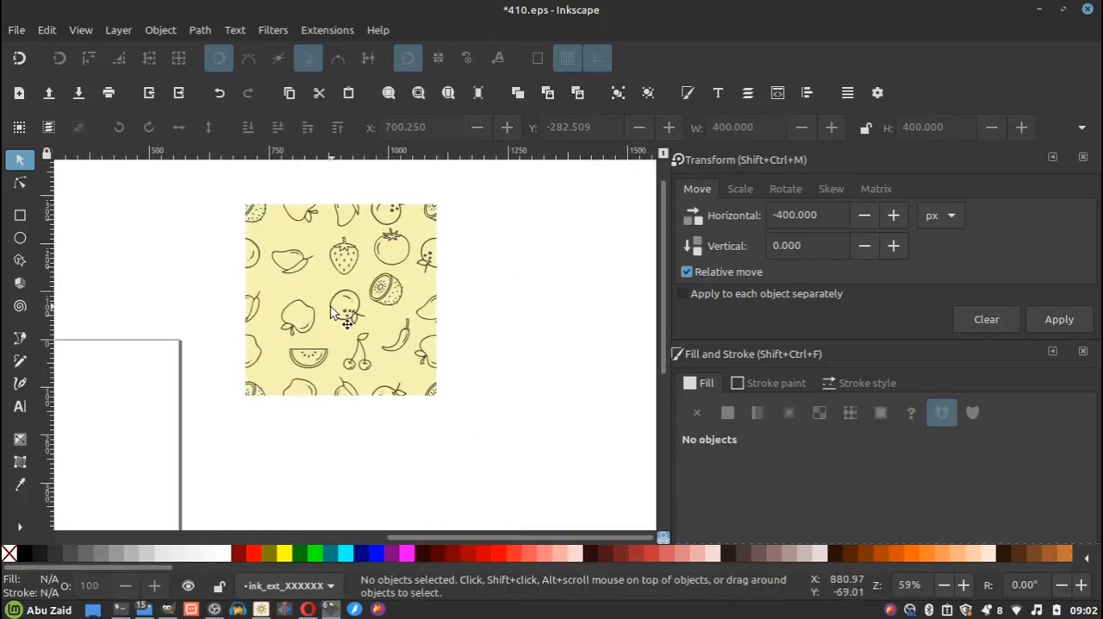
Select all the clipped tile elements and group them into a single pattern tile.
click(321, 260)
click(468, 187)
drag(494, 174, 197, 477)
click(621, 95)
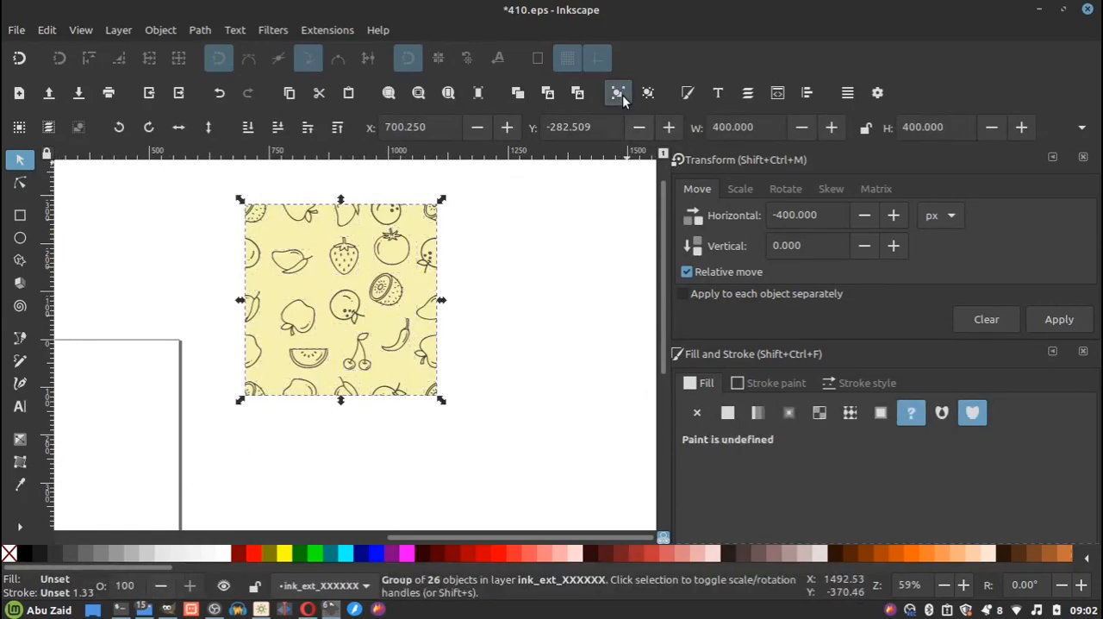
Duplicate the pattern tile and snap the copy flush against the original's right edge.
right_click(371, 278)
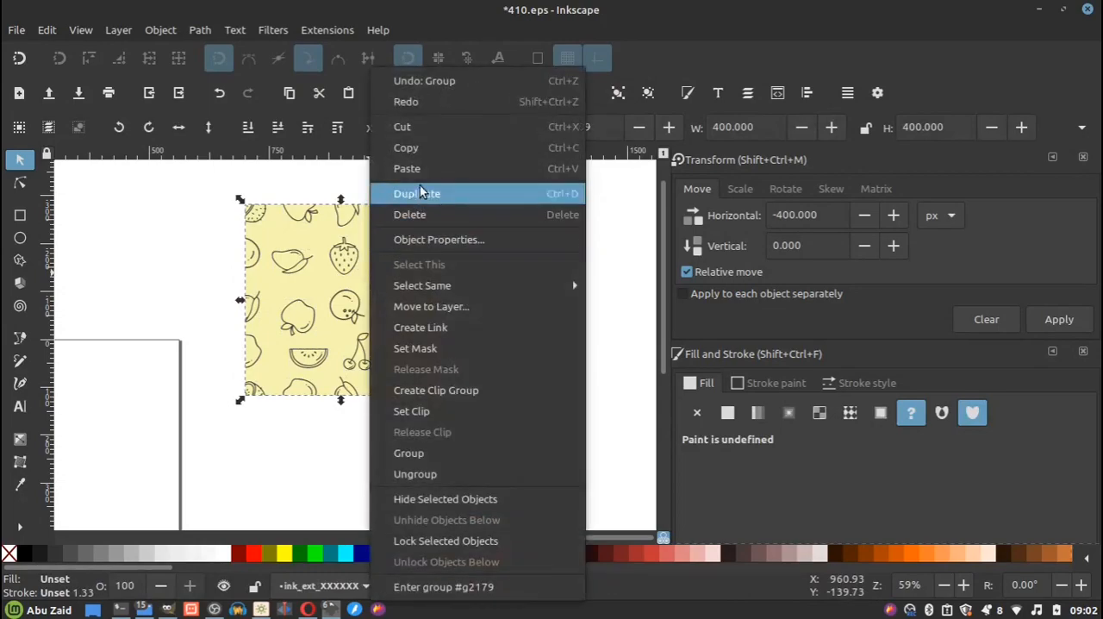
click(431, 188)
drag(317, 272, 436, 301)
key(percent)
scroll(445, 179, up, 5)
scroll(407, 317, up, 4)
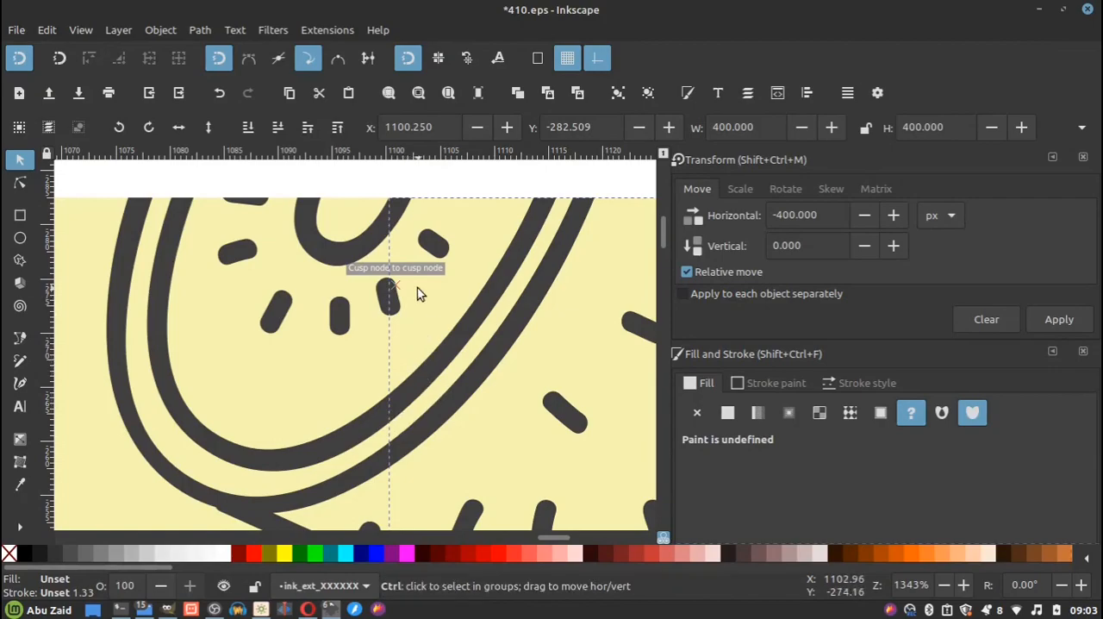
scroll(419, 291, down, 7)
scroll(383, 331, down, 4)
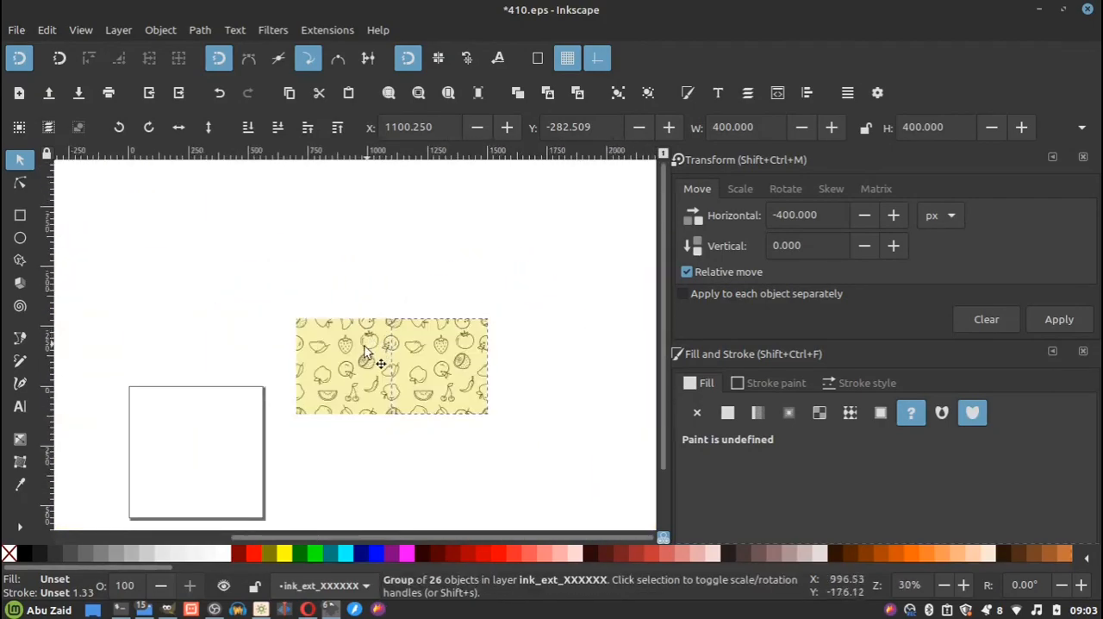
Duplicate both pattern tiles together and place the copied pair directly above the original row.
shift+click(353, 360)
right_click(358, 359)
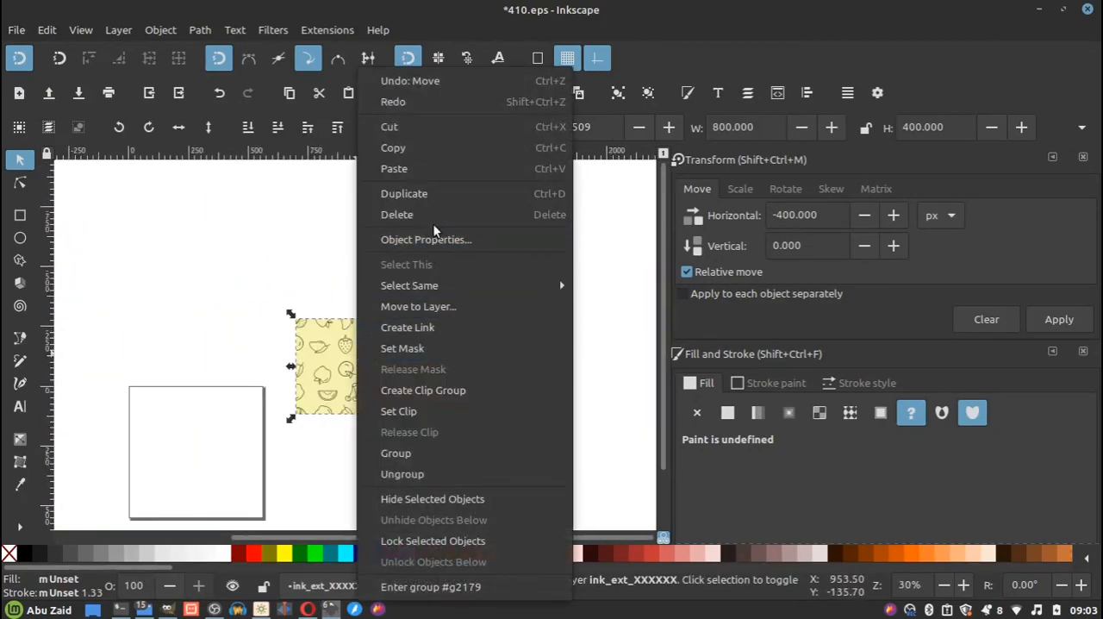
click(431, 195)
drag(420, 381, 424, 284)
scroll(315, 321, up, 6)
drag(371, 255, 365, 249)
drag(361, 258, 319, 216)
scroll(297, 250, up, 5)
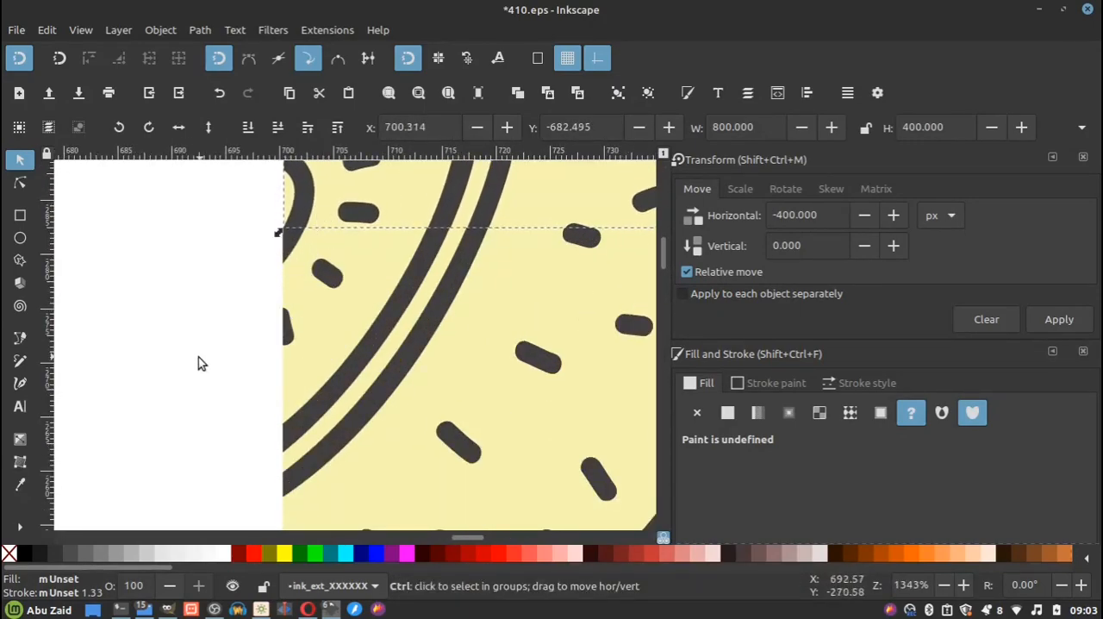
scroll(185, 357, down, 8)
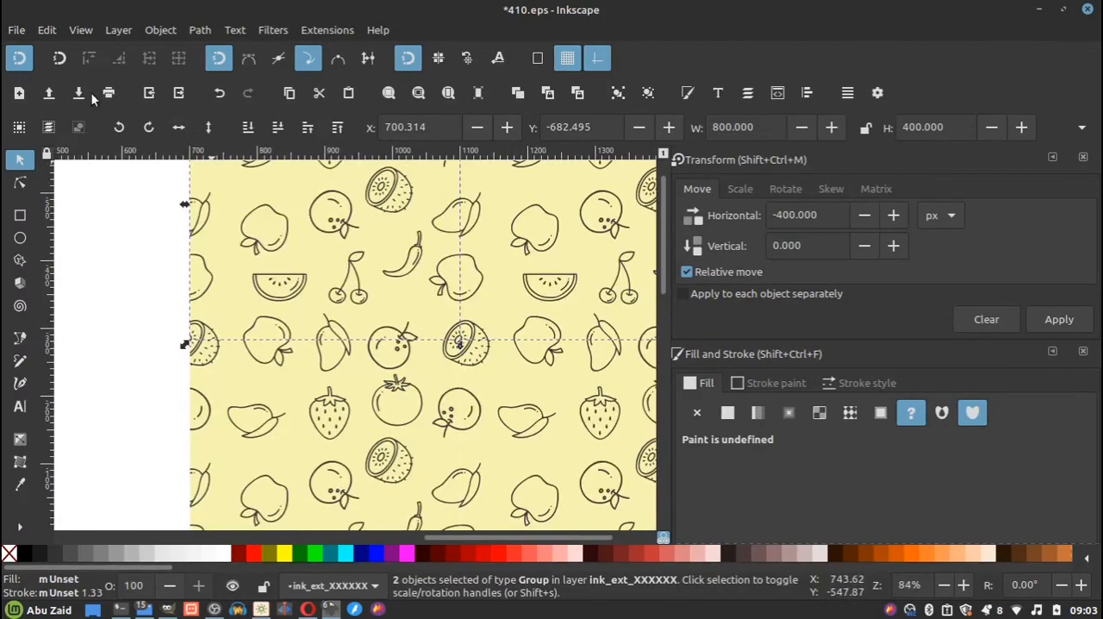
Enable bounding box snapping and snap the upper pair of tiles exactly onto the corner of the lower pair.
scroll(324, 319, down, 2)
scroll(324, 319, down, 1)
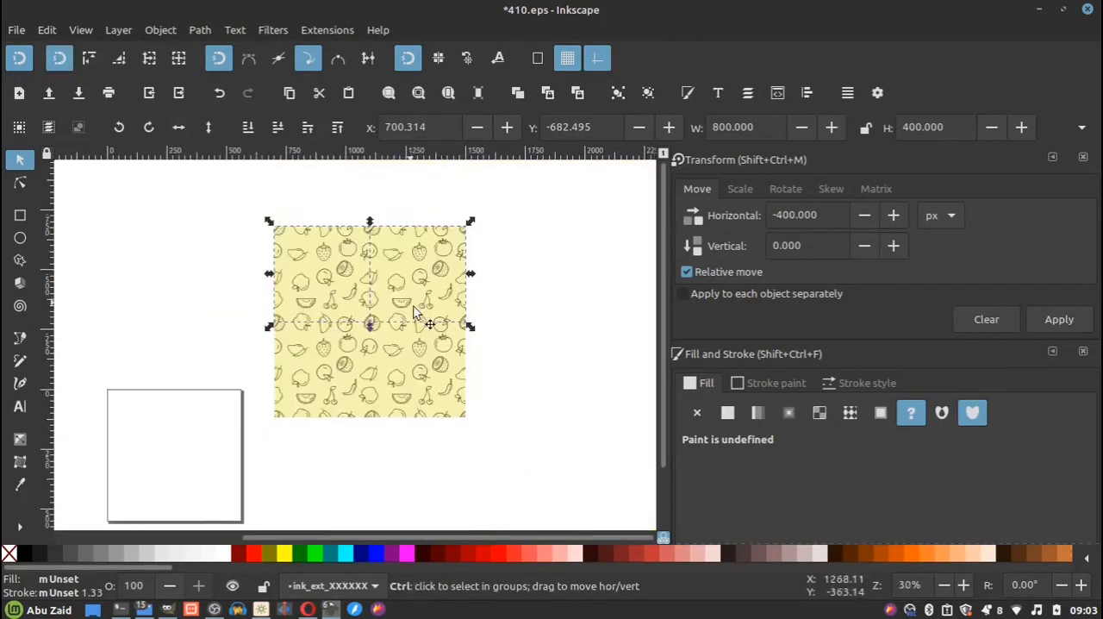
scroll(423, 315, up, 6)
drag(571, 366, 576, 366)
scroll(573, 344, down, 3)
click(571, 303)
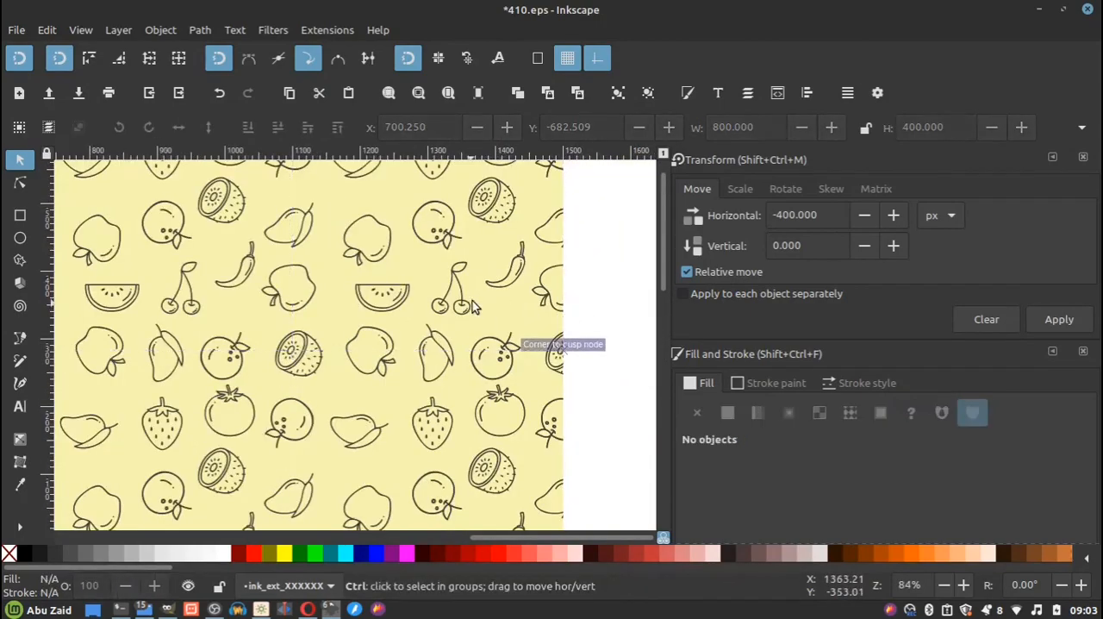
scroll(430, 294, down, 3)
scroll(414, 314, up, 1)
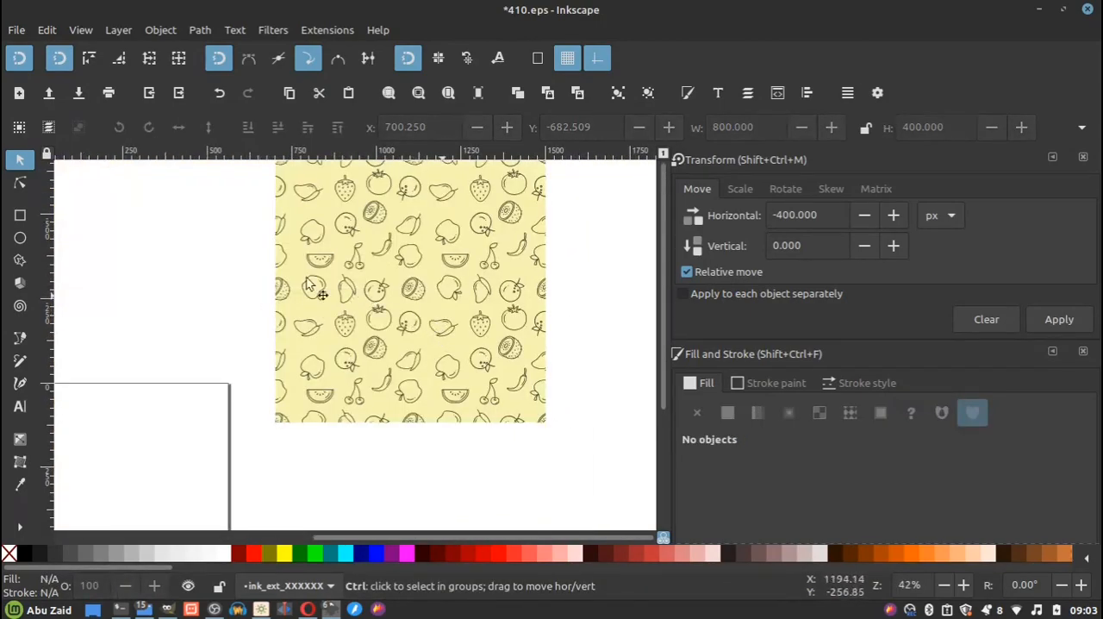
scroll(315, 290, up, 5)
scroll(275, 281, up, 10)
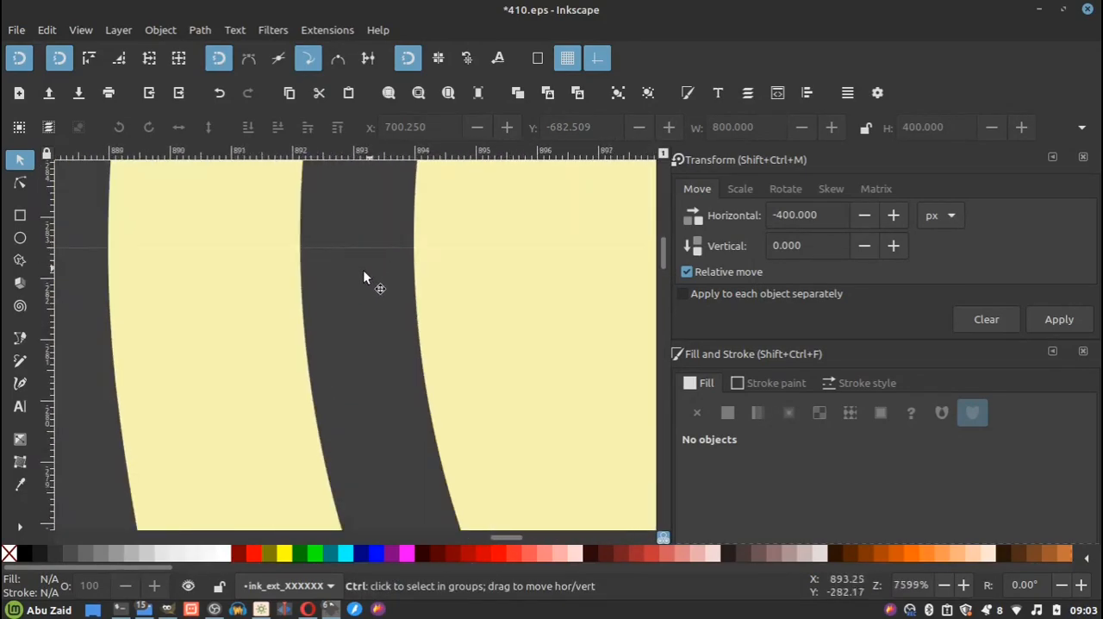
Select all four tiles of the assembled pattern block and duplicate them in place.
scroll(276, 285, down, 10)
scroll(278, 287, down, 7)
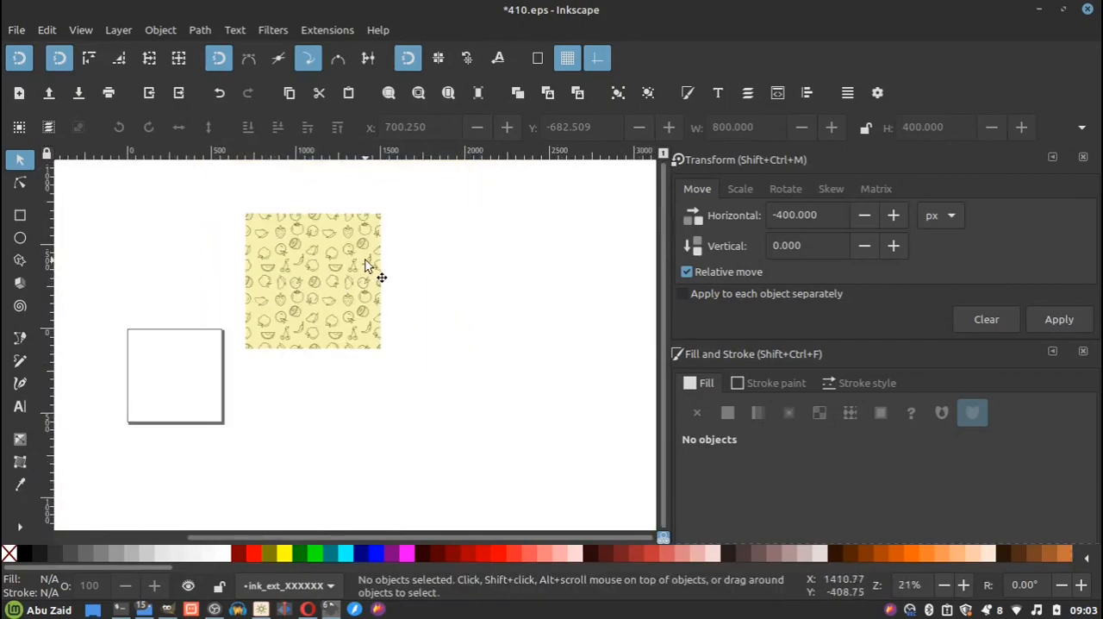
drag(465, 182, 231, 366)
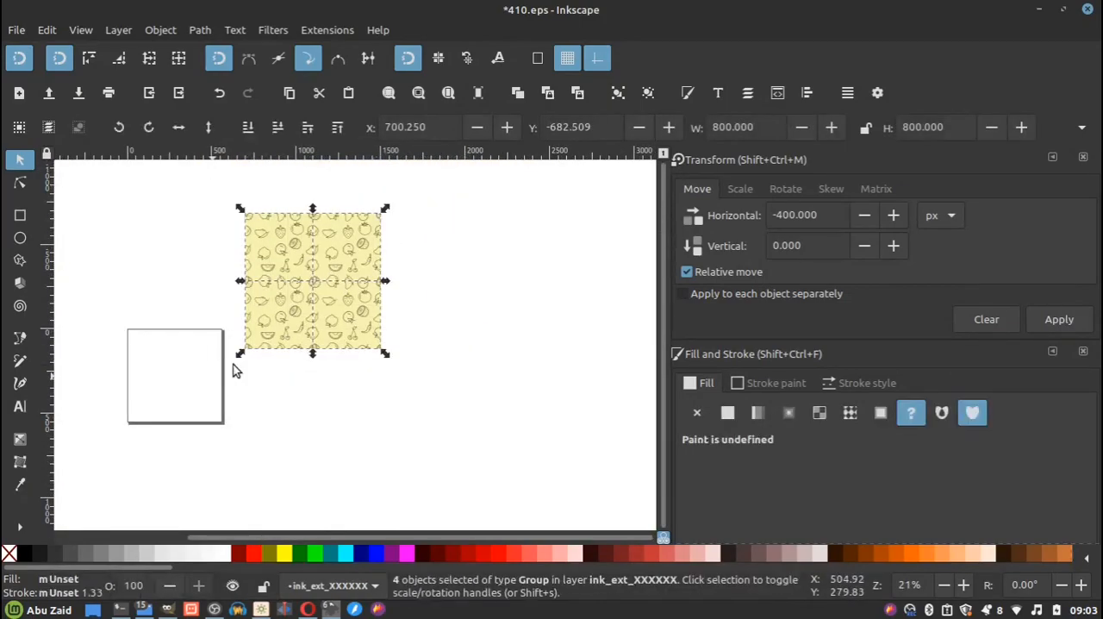
scroll(300, 239, up, 2)
right_click(300, 238)
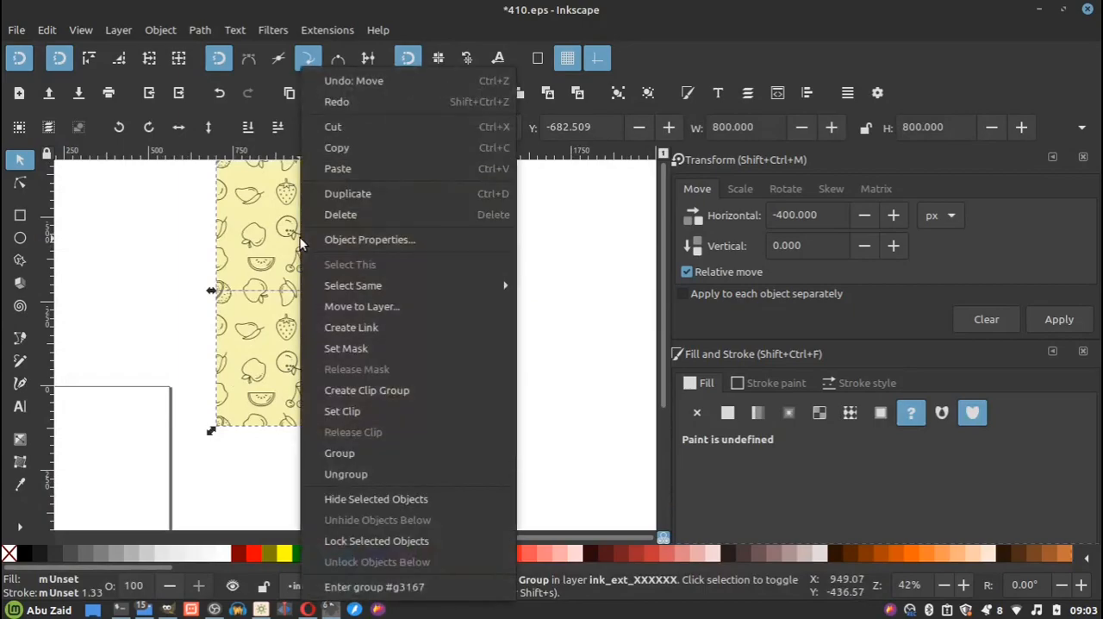
click(342, 194)
key(Escape)
Inspect the repeated fruit pattern up close and as a whole, checking the seams where the four tiles meet.
scroll(388, 295, up, 4)
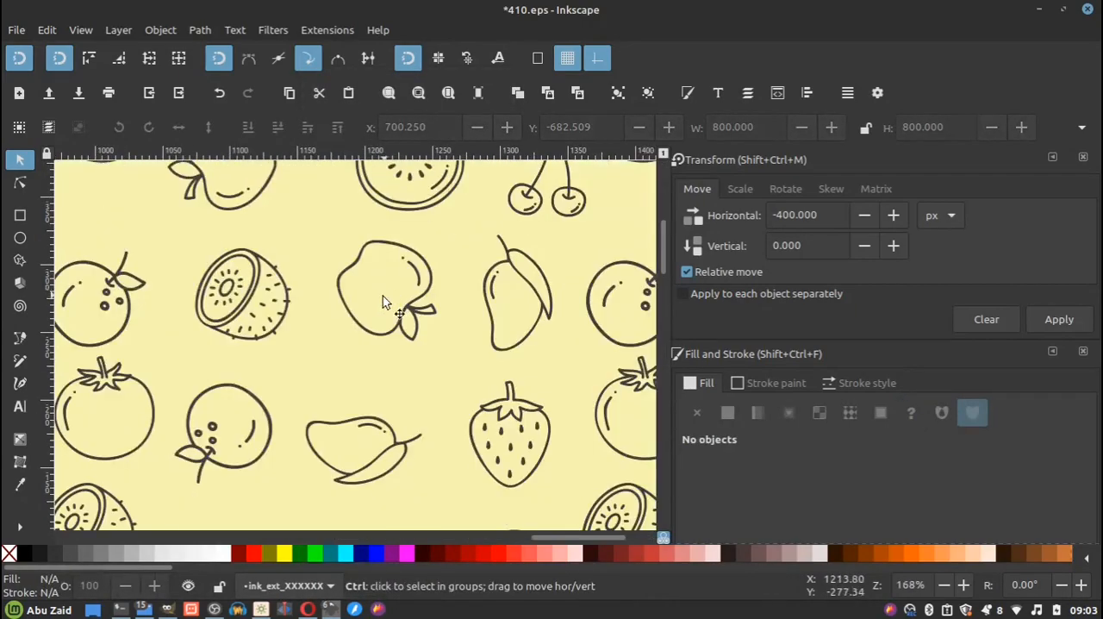
scroll(435, 326, down, 5)
scroll(438, 324, down, 1)
drag(547, 217, 325, 411)
scroll(407, 325, up, 2)
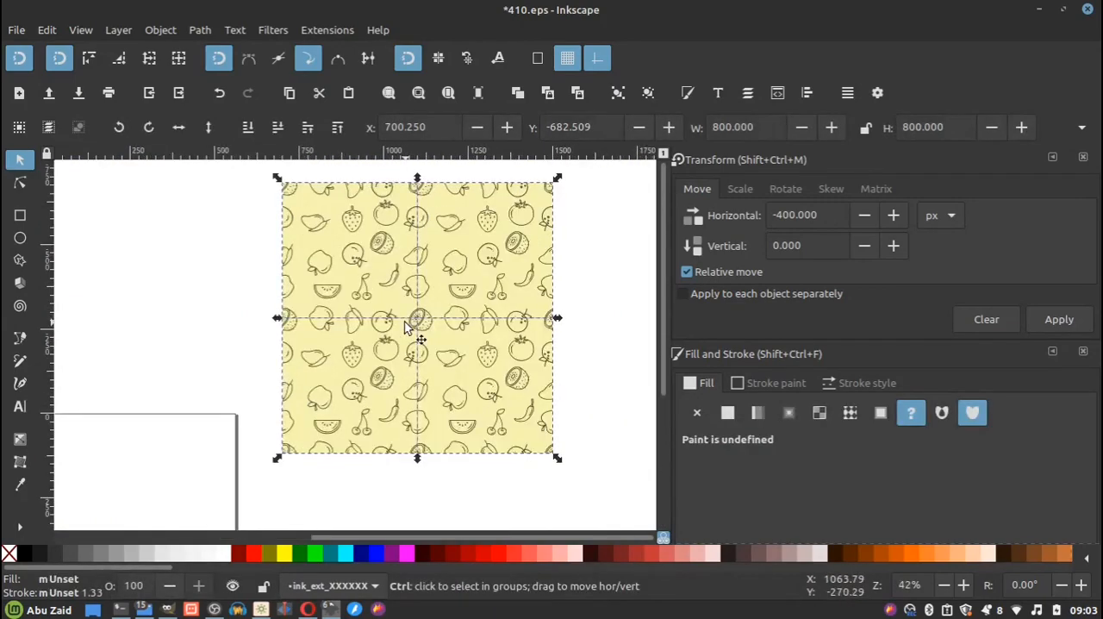
scroll(405, 323, up, 1)
scroll(399, 320, down, 1)
key(Escape)
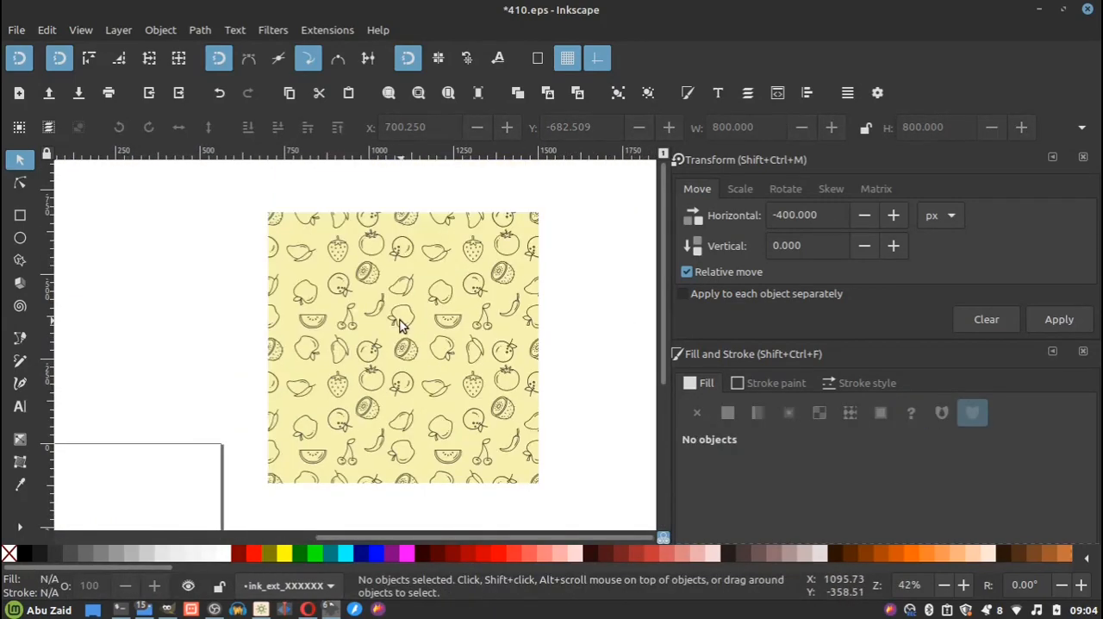